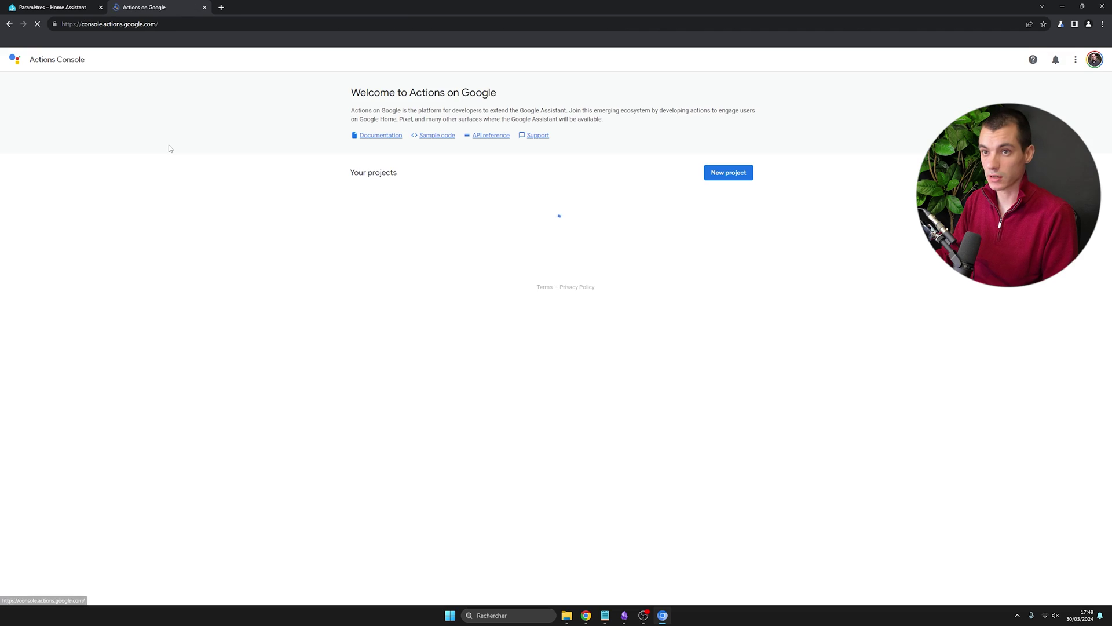
Create a new project named Mon Home Assistant with French as the language and France as the country.
click(724, 174)
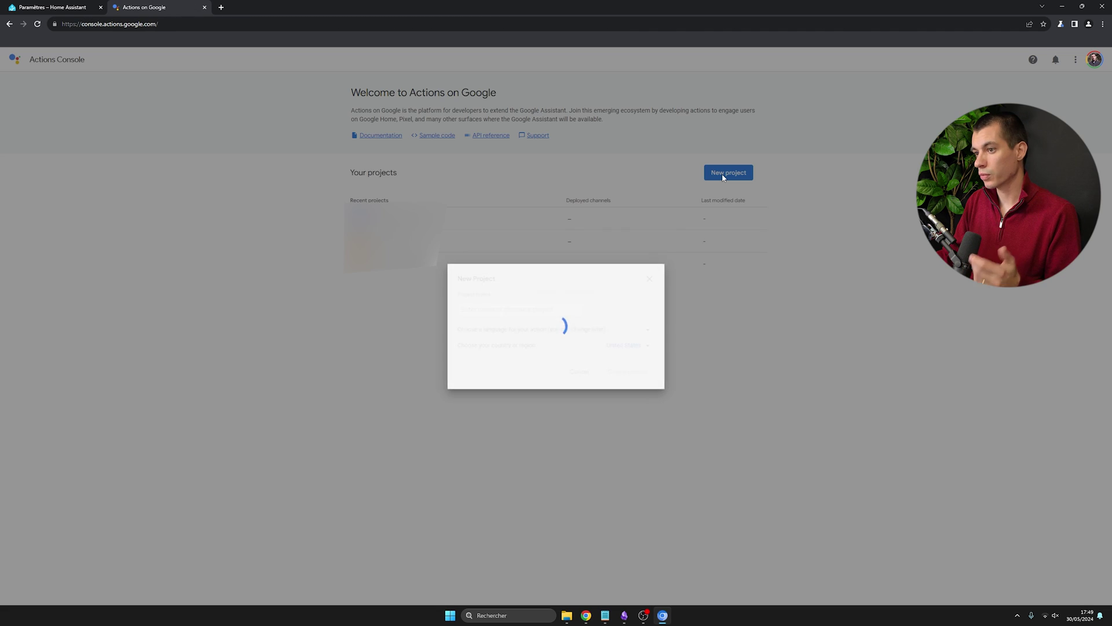
text(Mon H)
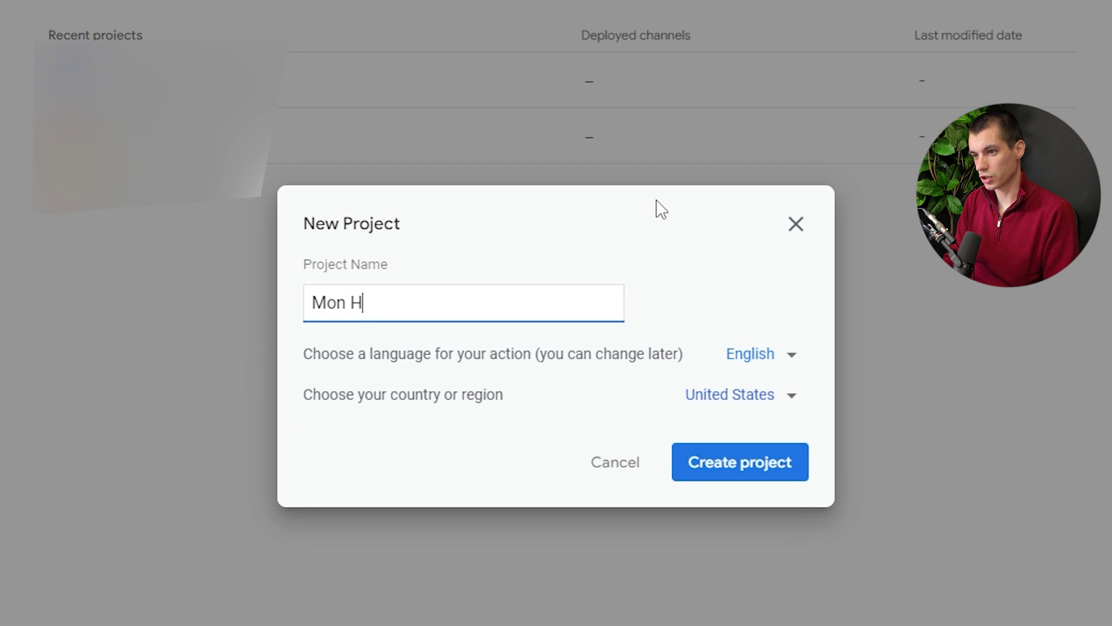
text(ome Assistant)
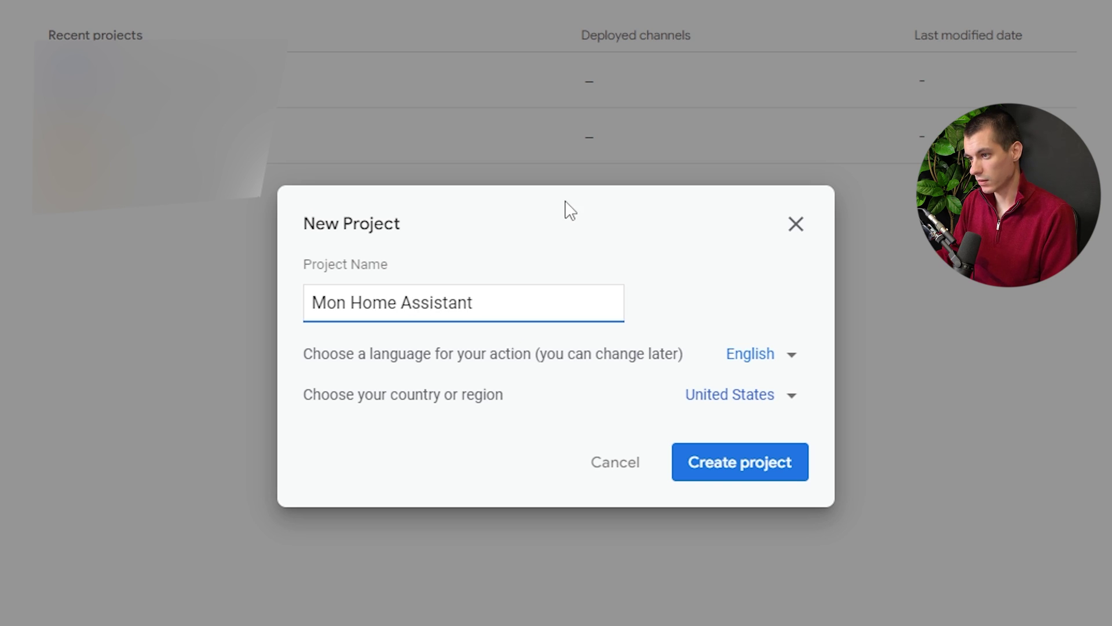
click(753, 353)
click(744, 389)
click(713, 405)
key(f)
click(725, 521)
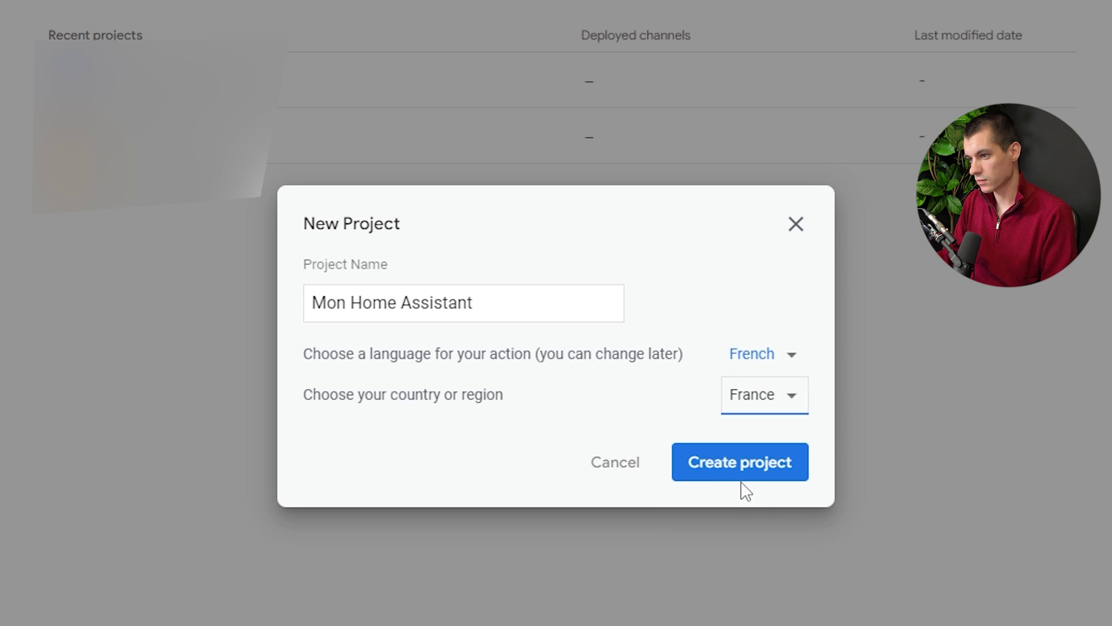
click(746, 474)
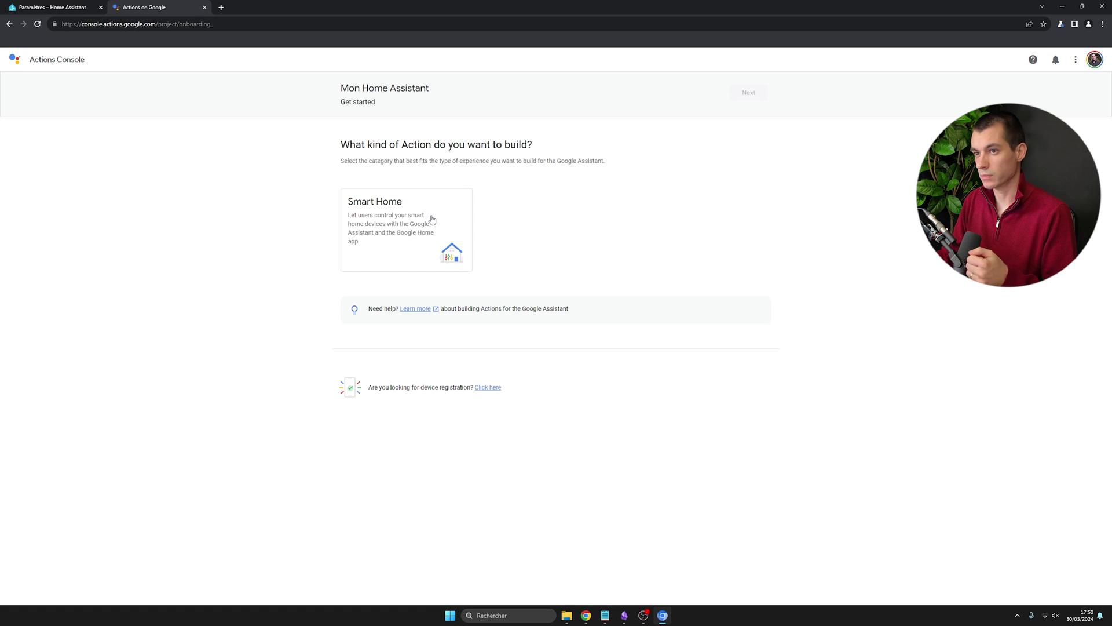
Choose Smart Home as the kind of Action, then set its display name to Mon Home Assistant and save.
click(431, 220)
click(744, 96)
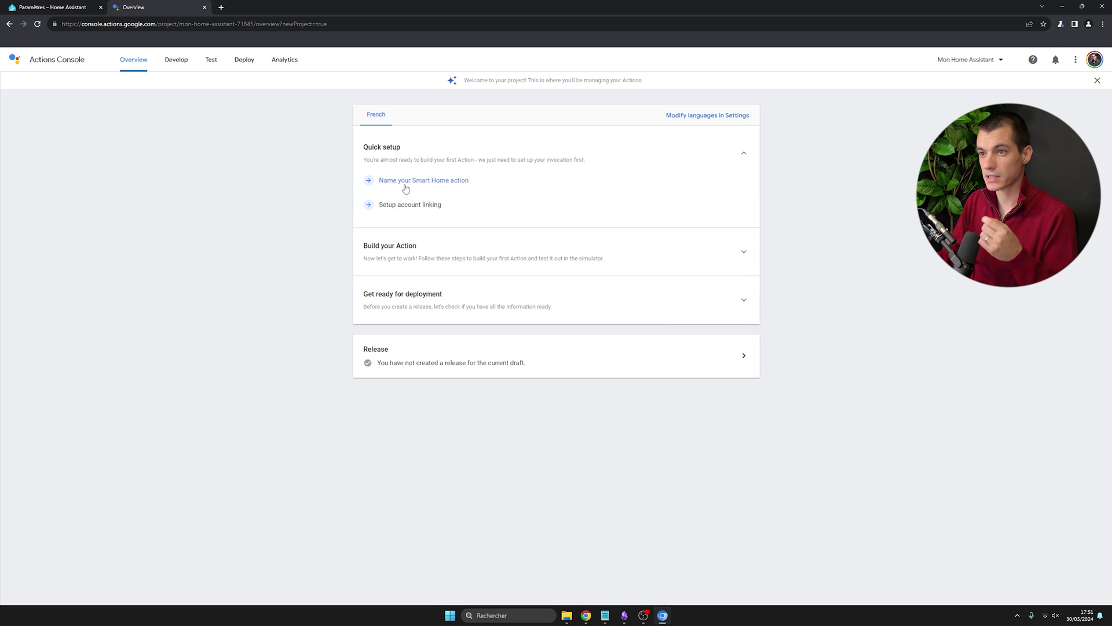
click(405, 181)
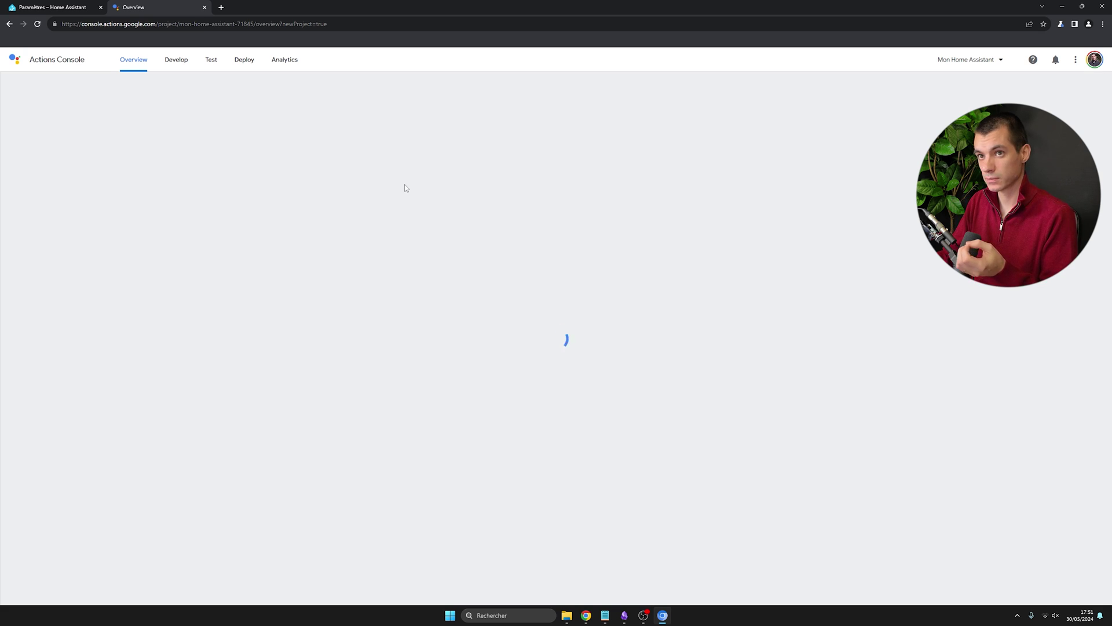
text(Mon)
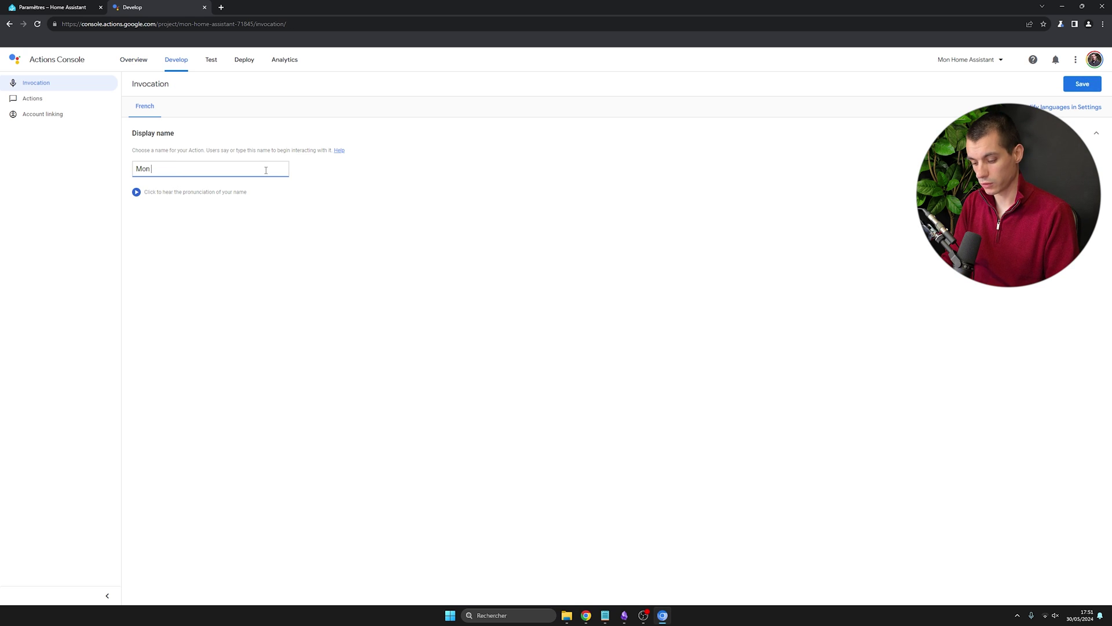
text( Home Assistant)
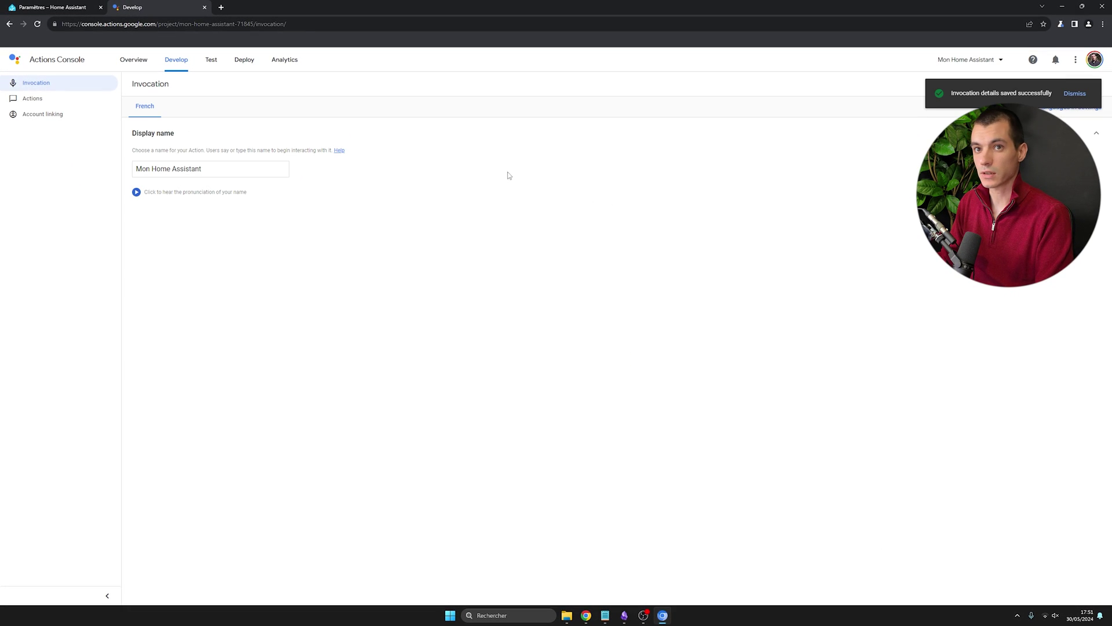
click(30, 101)
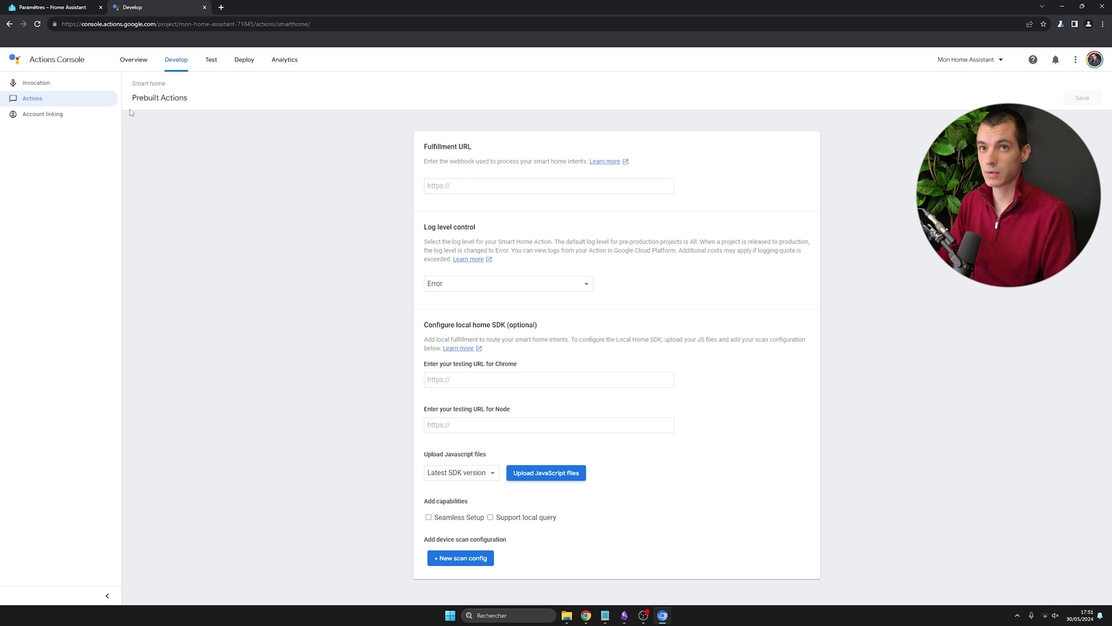
click(55, 7)
click(138, 24)
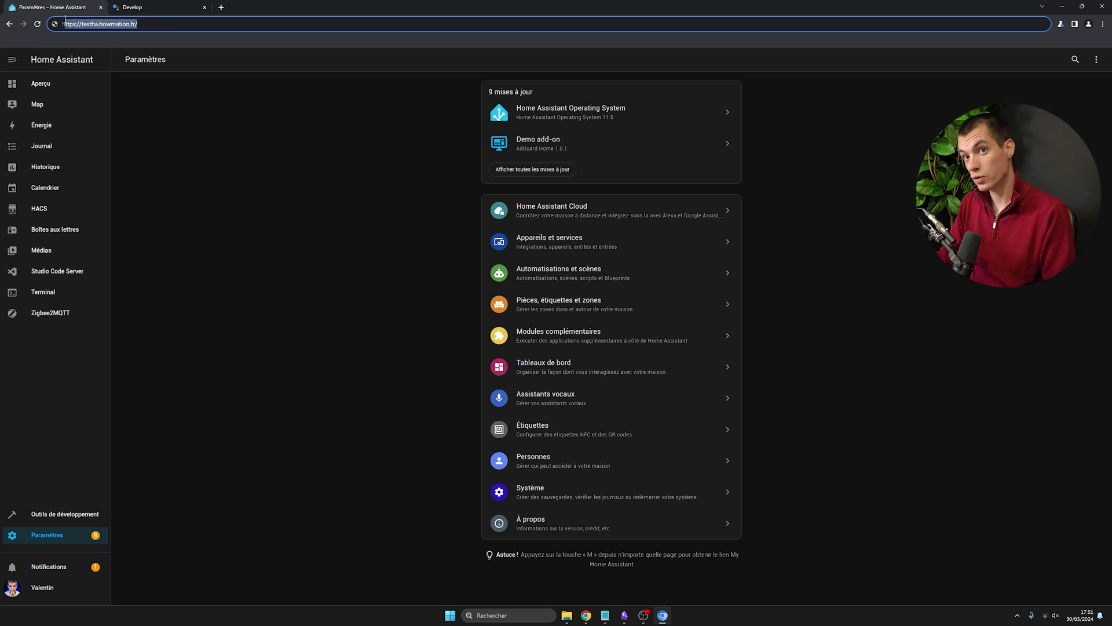
click(165, 7)
click(429, 186)
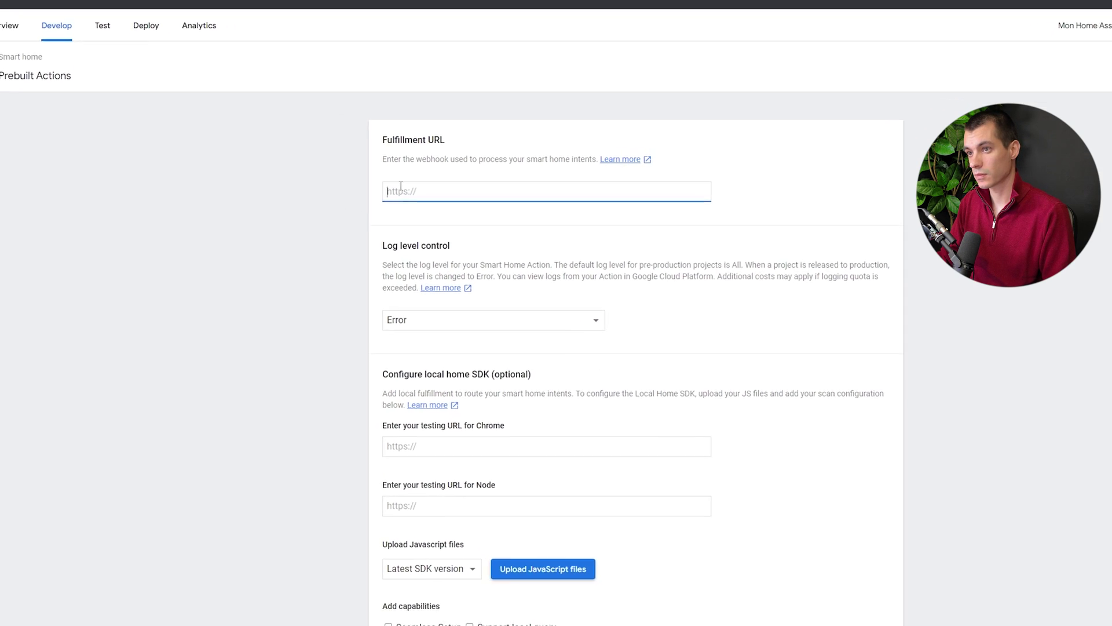
text(https://testha.howmation.fr/)
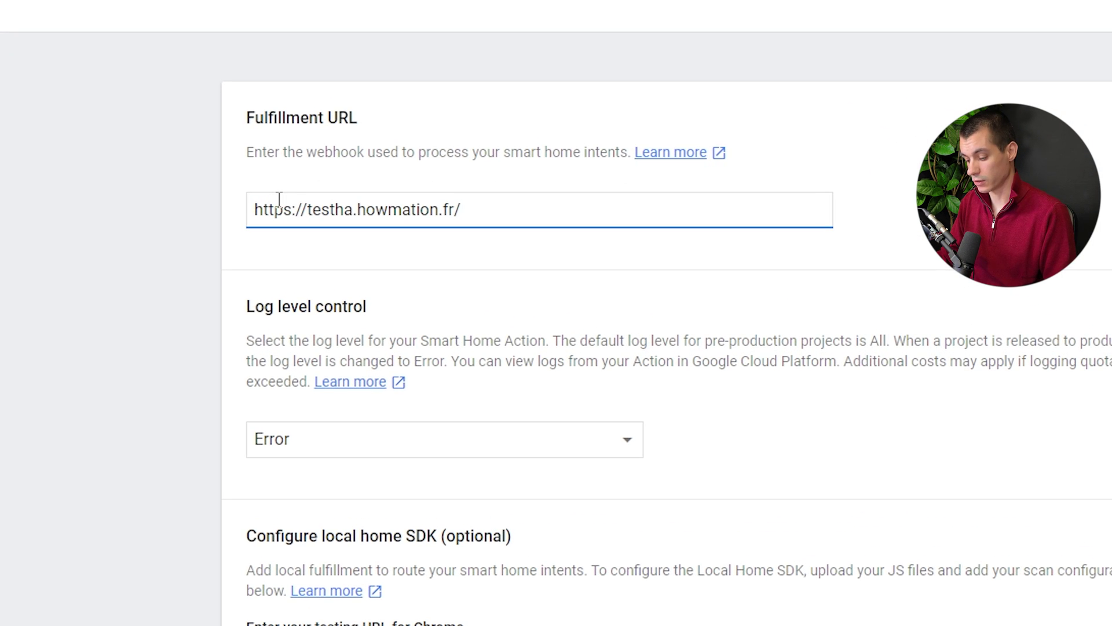
click(276, 204)
text(api/g)
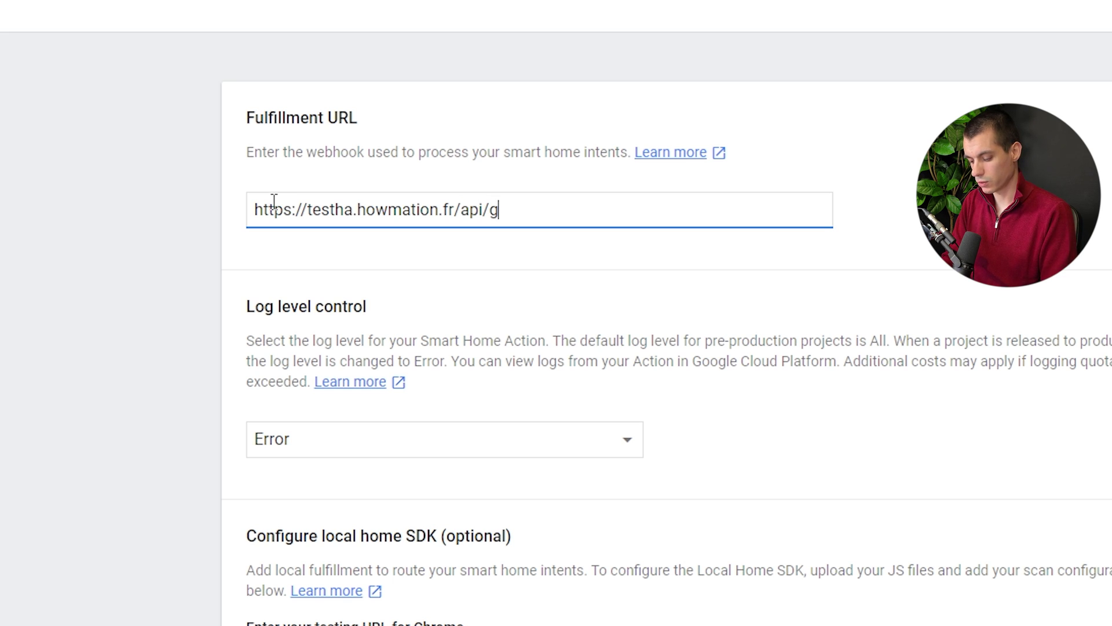
text(oogle_assistant)
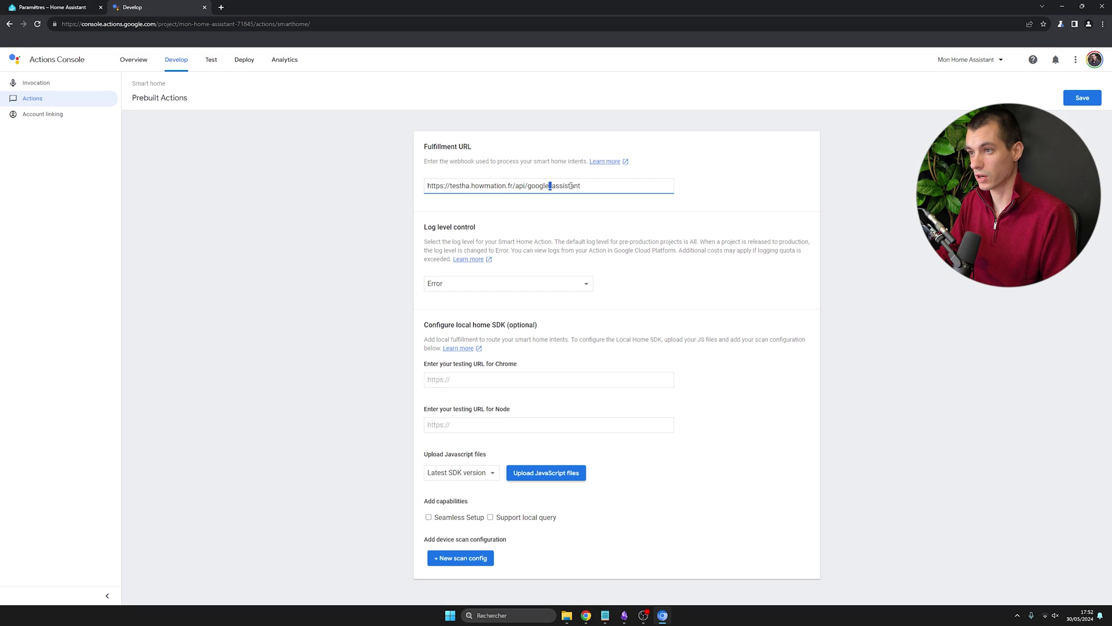
click(1081, 101)
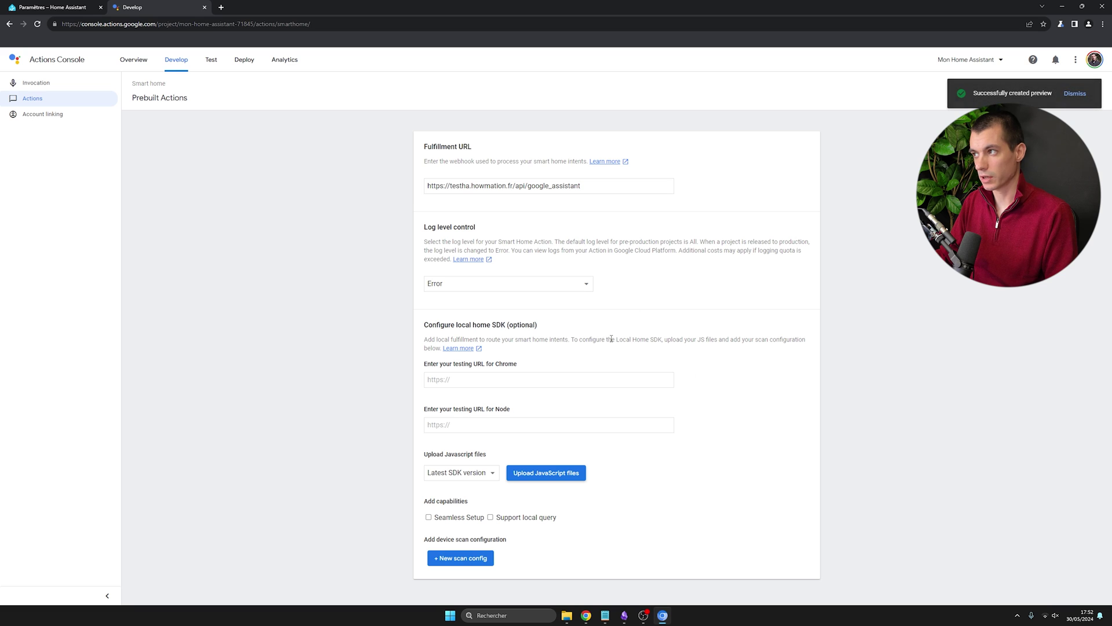
click(1075, 94)
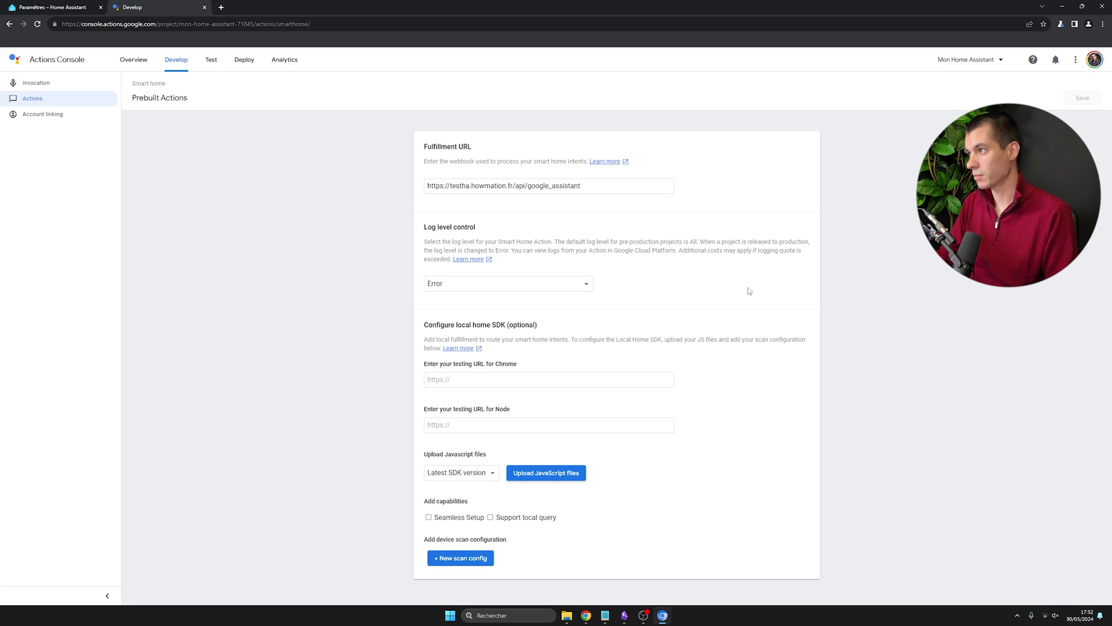
click(31, 116)
click(210, 149)
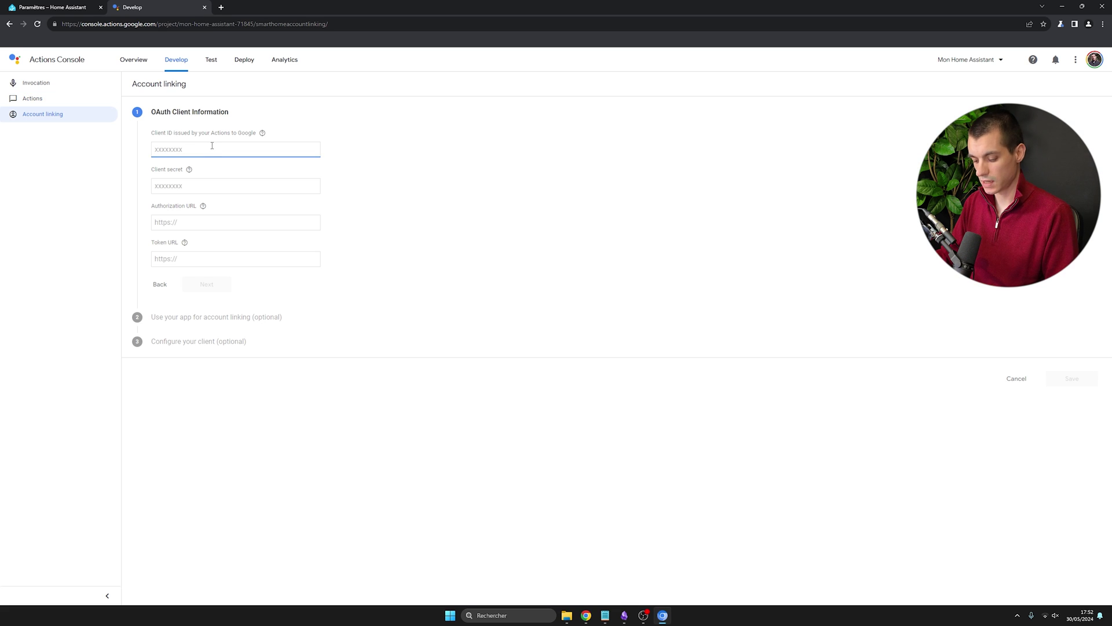
text(https:/)
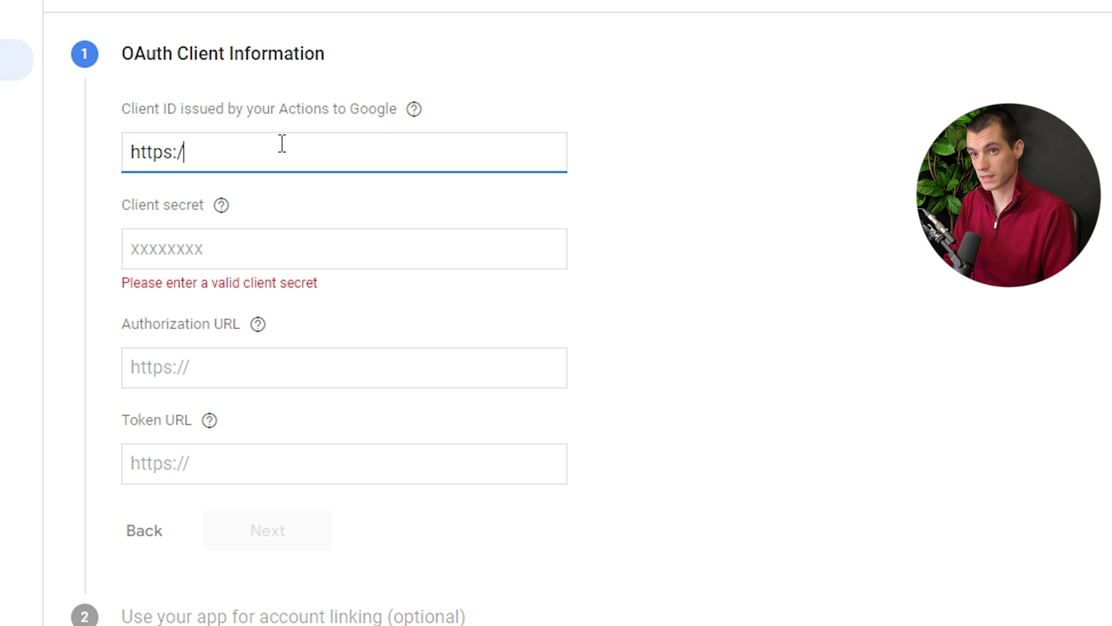
text(/oauth)
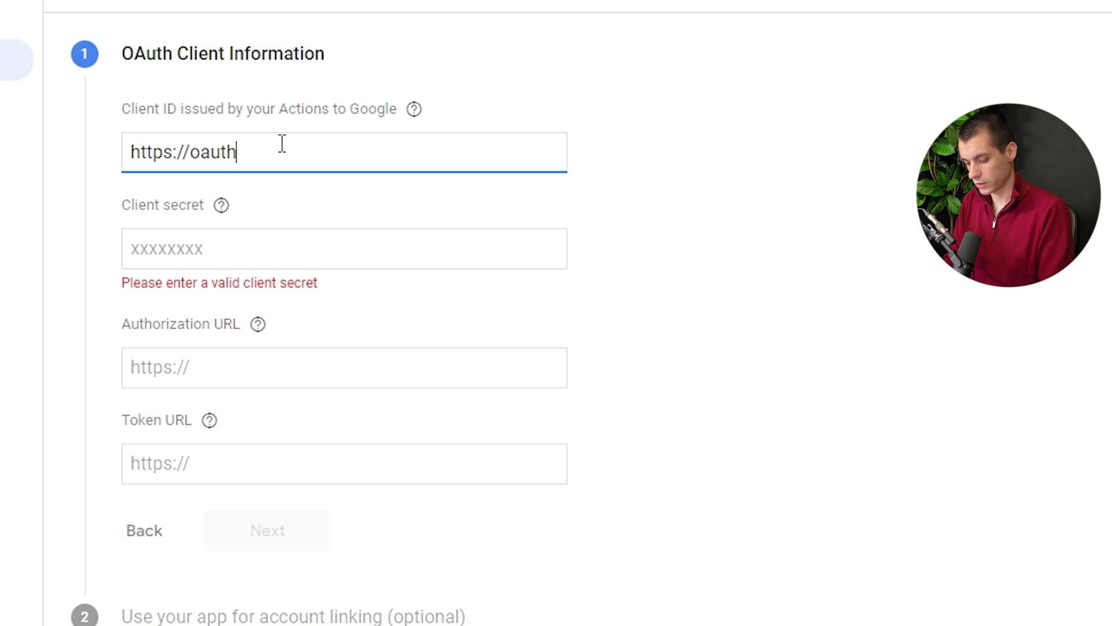
text(-red)
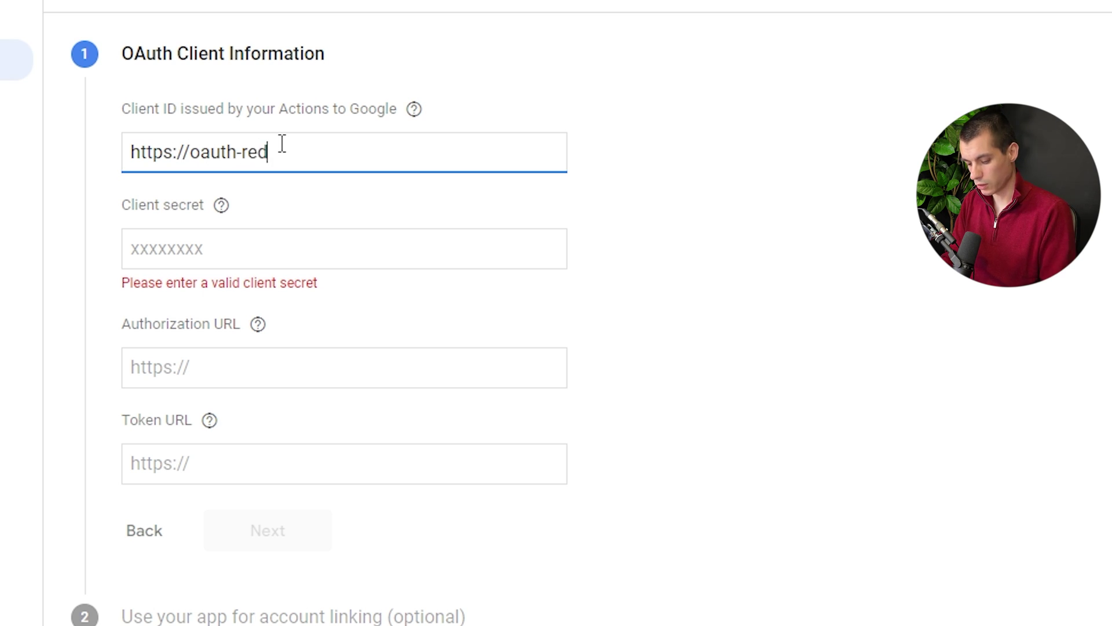
text(irect.googleusercontent)
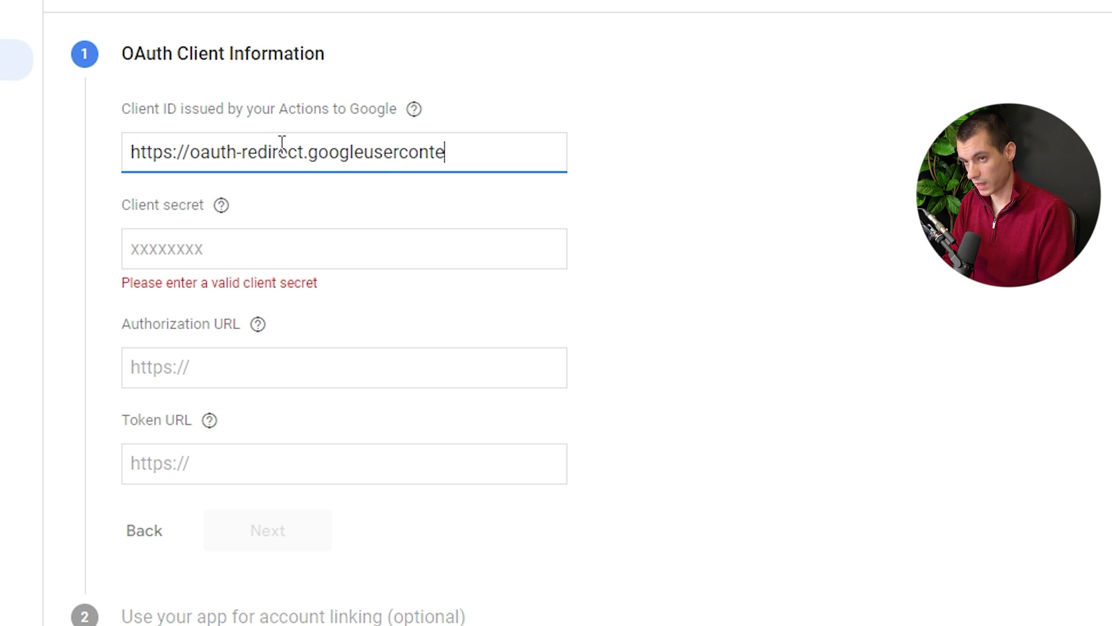
text(.com/r/)
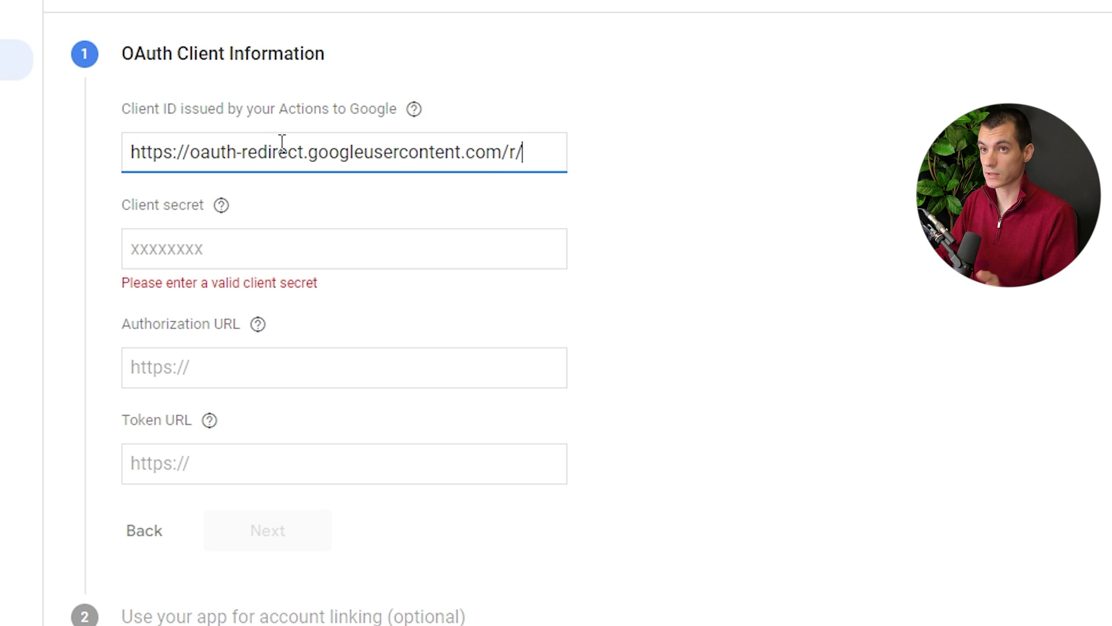
Copy the project ID mon-home-assistant-71845 from the page address and append it to the client ID.
drag(301, 59, 493, 65)
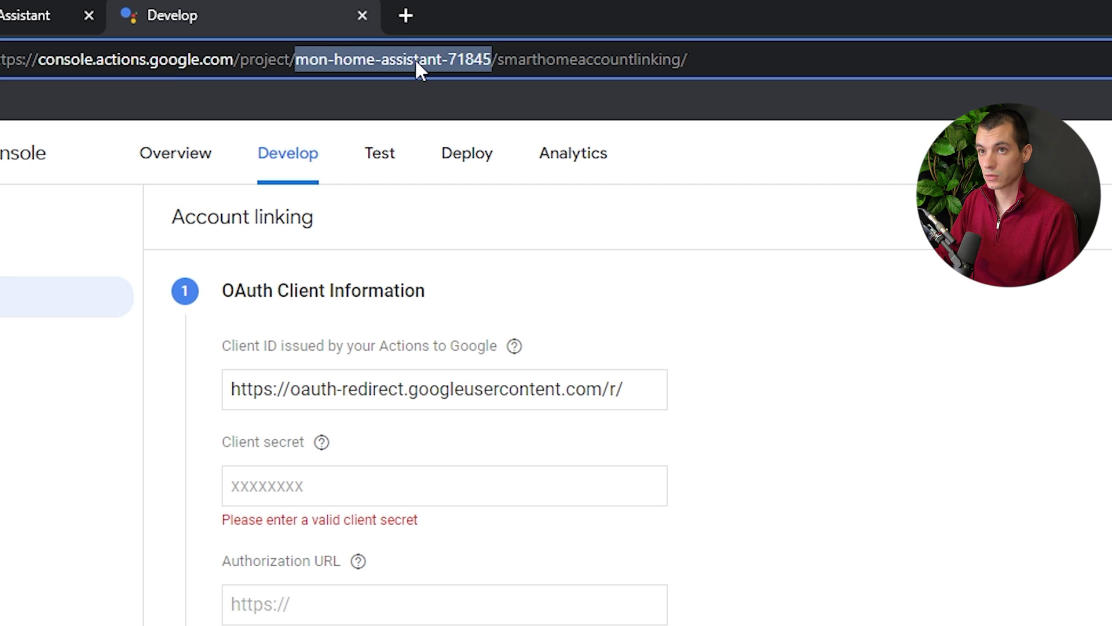
right_click(374, 65)
click(435, 175)
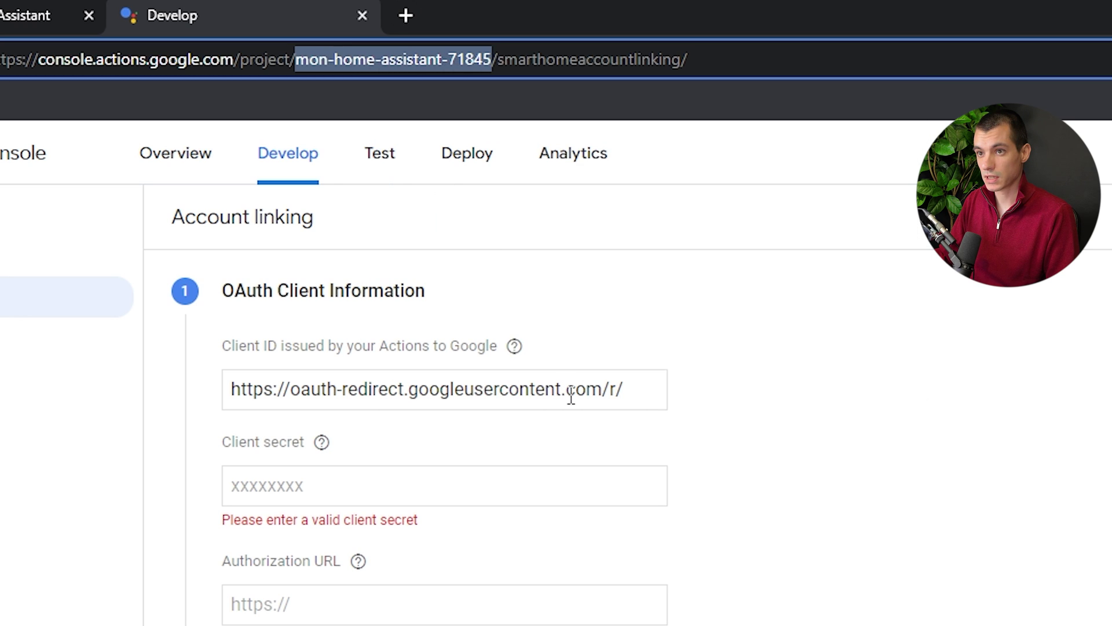
click(631, 397)
right_click(631, 396)
click(718, 599)
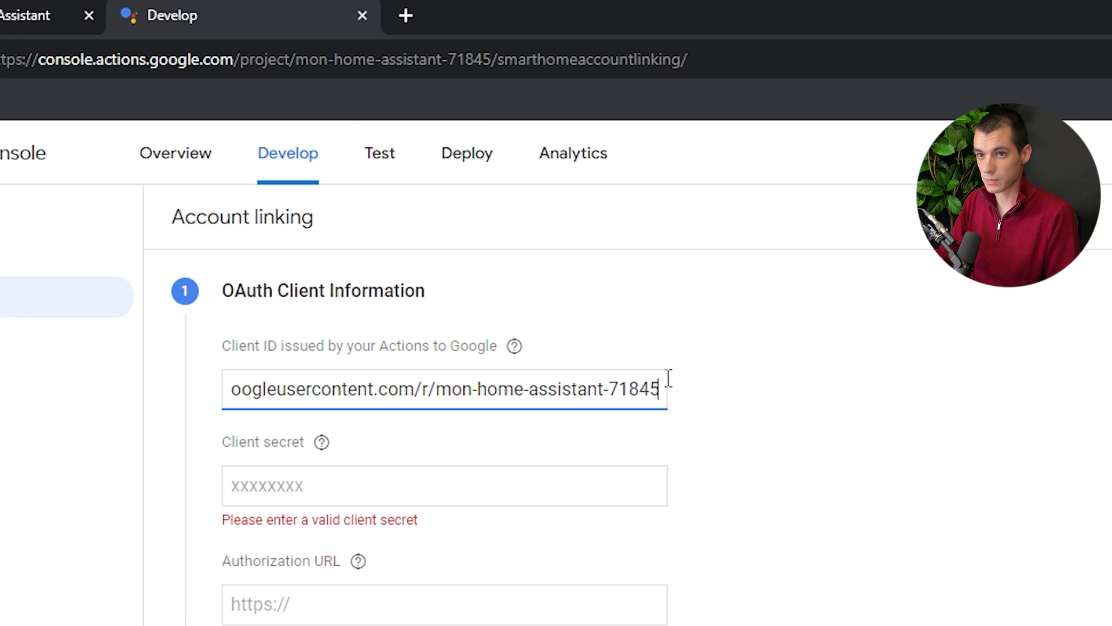
click(475, 486)
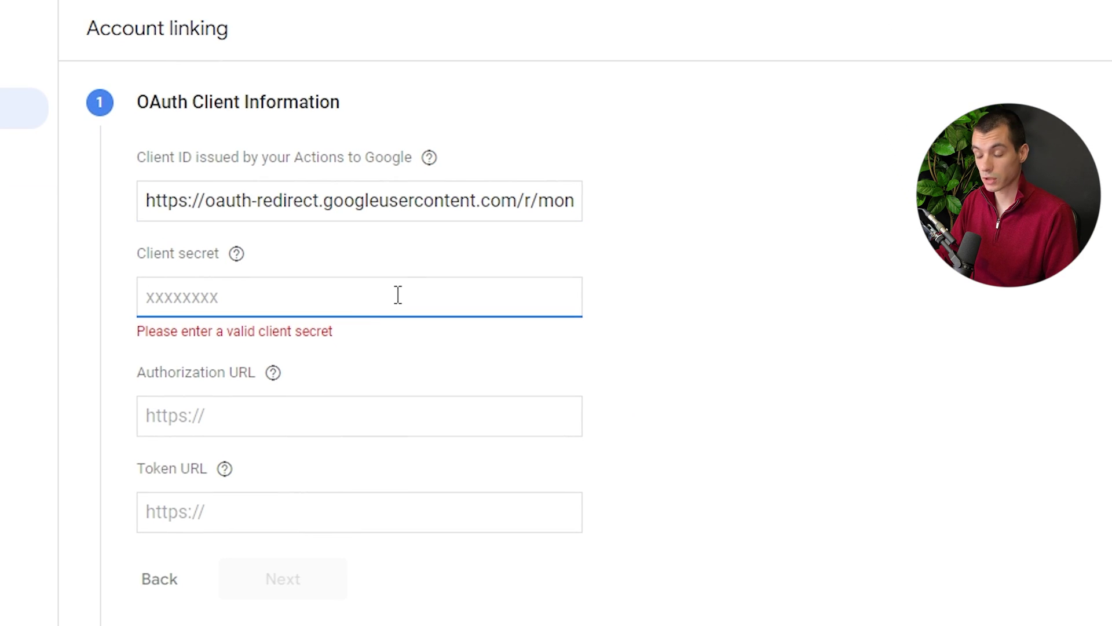
key(ctrl+v)
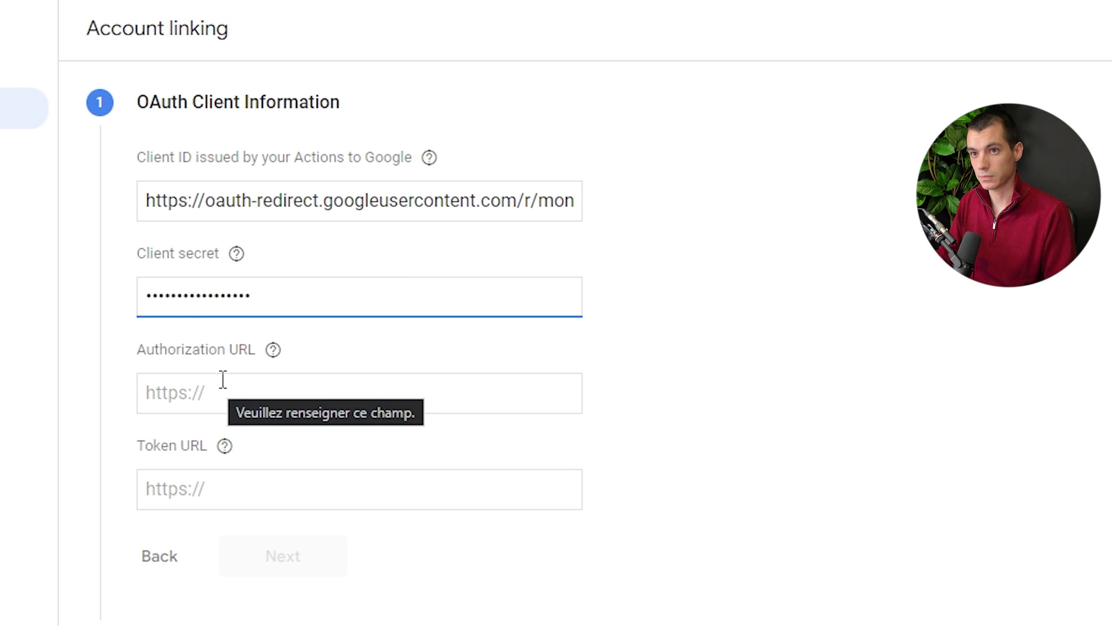
click(81, 5)
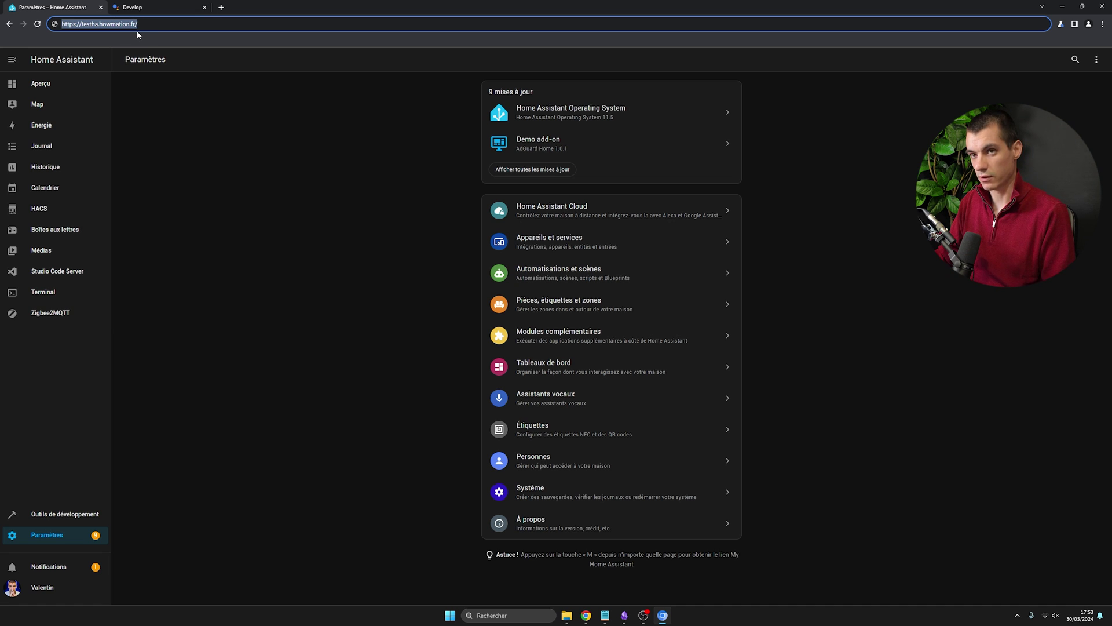
click(149, 8)
key(Tab)
key(ctrl+v)
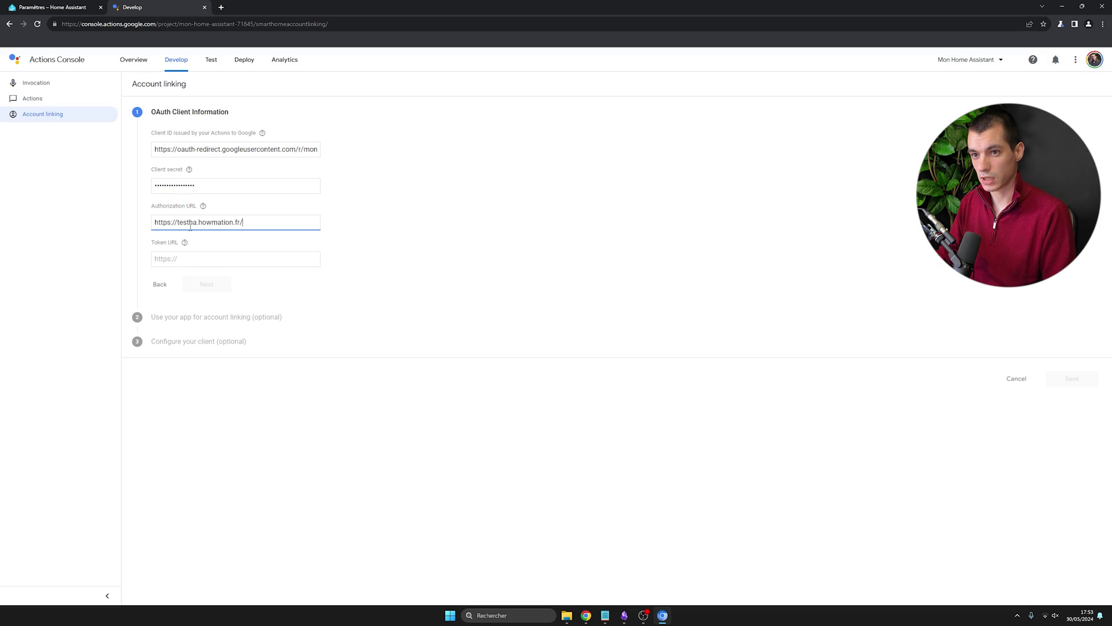
text(auth)
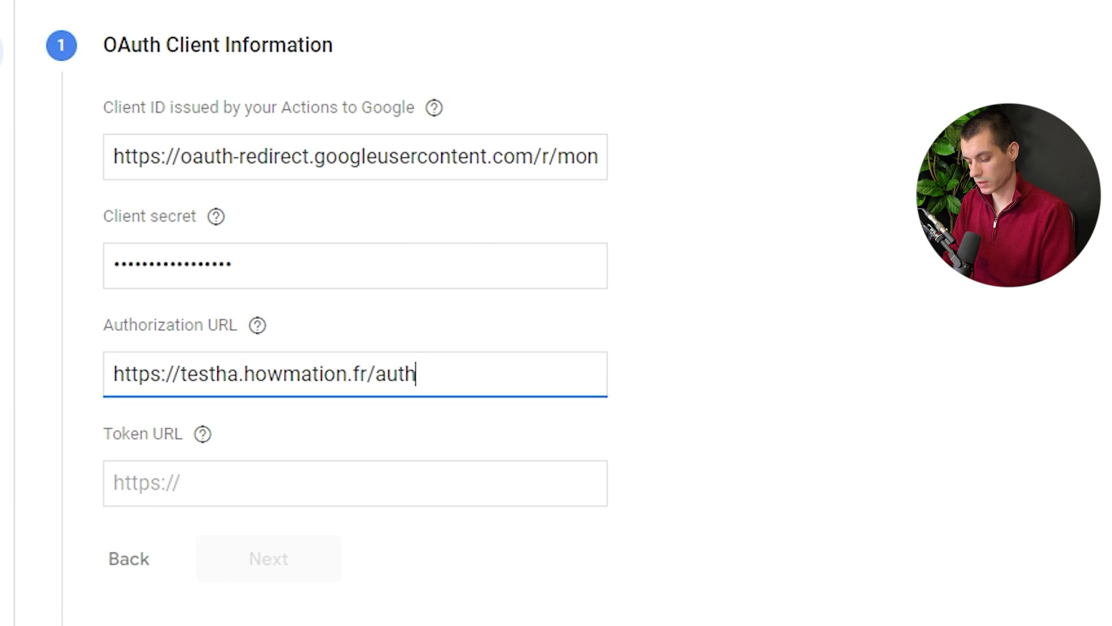
text(/authorize)
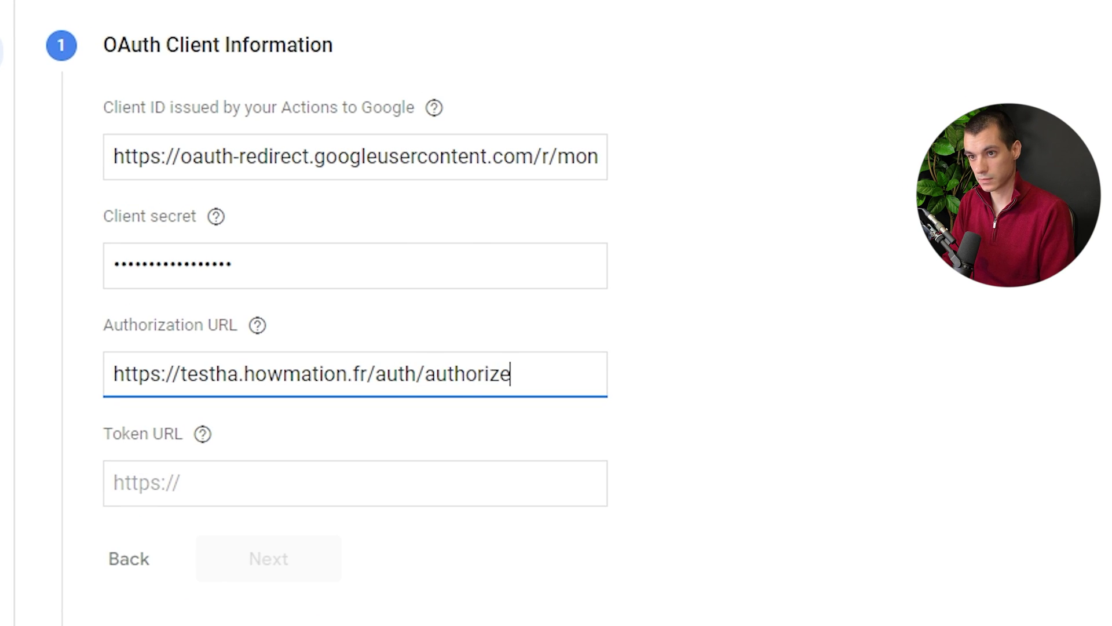
click(212, 484)
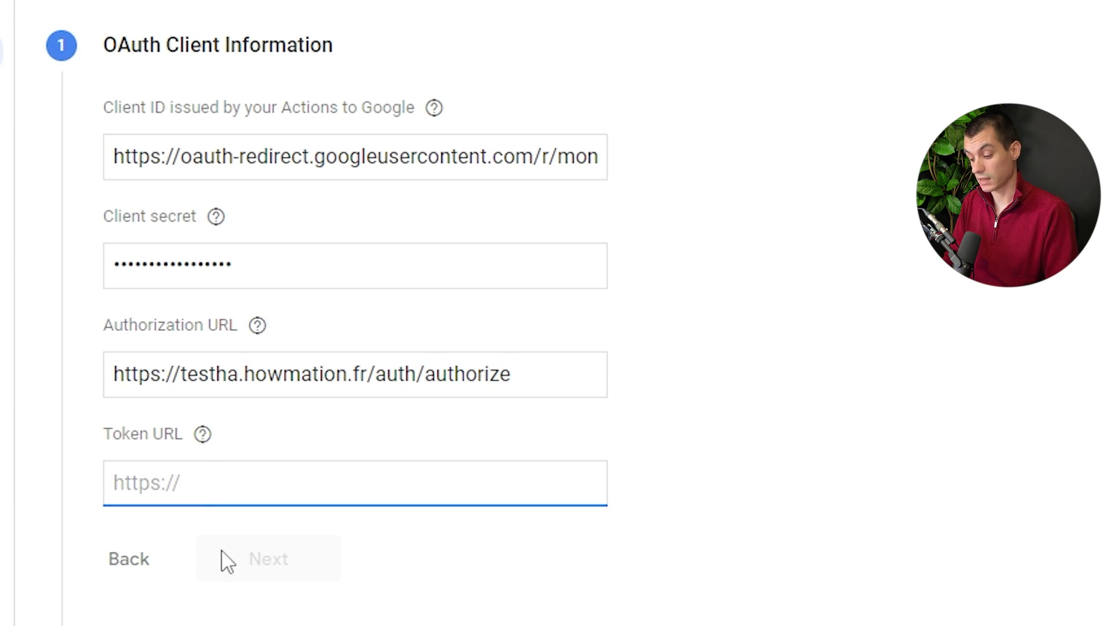
key(ctrl+v)
text(aut)
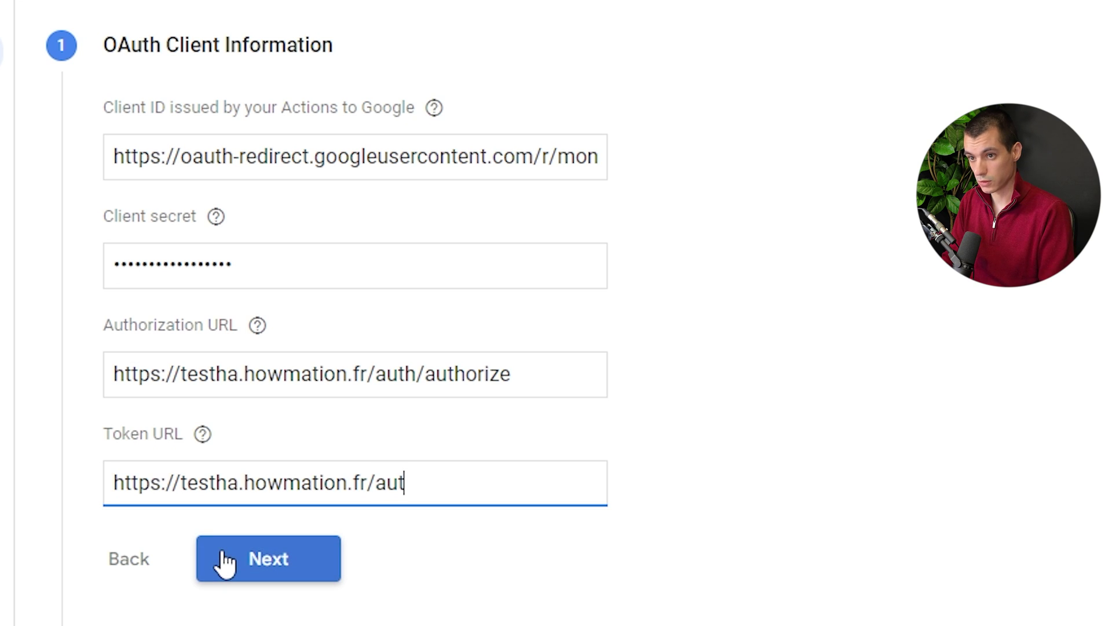
text(h/token)
click(223, 557)
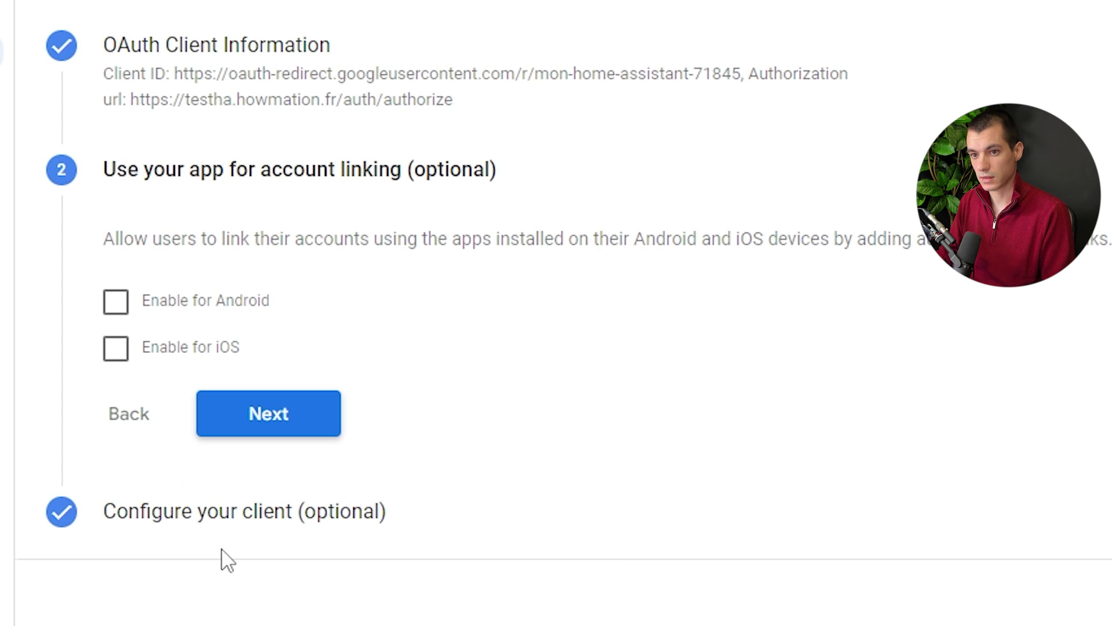
Skip the app-linking options, add the scopes email and name to the client configuration, and save the account linking.
click(272, 429)
click(193, 246)
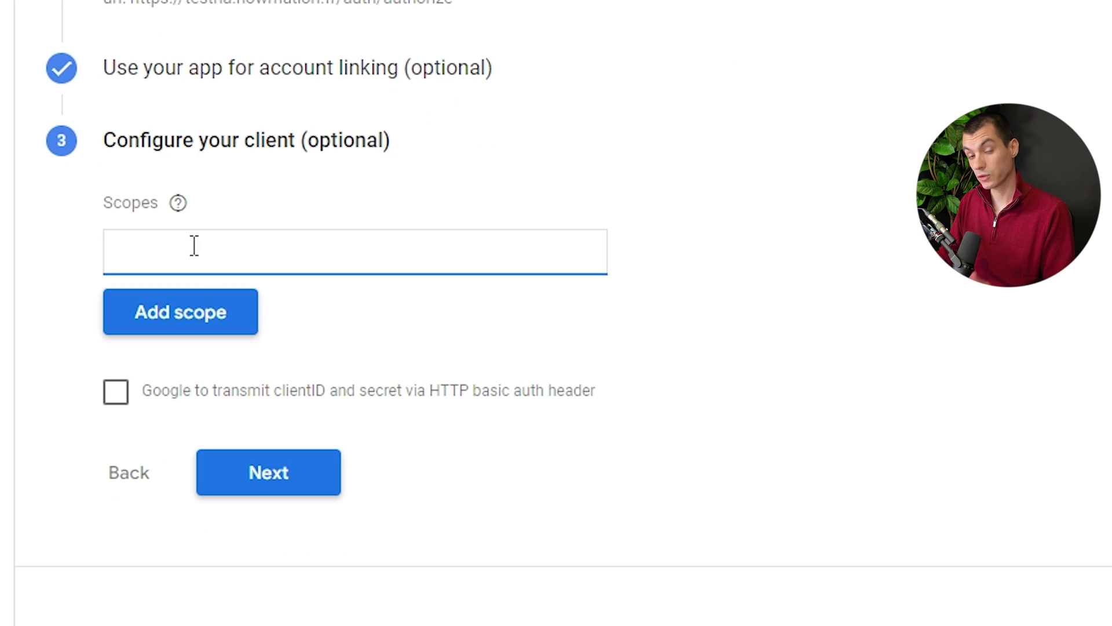
text(email)
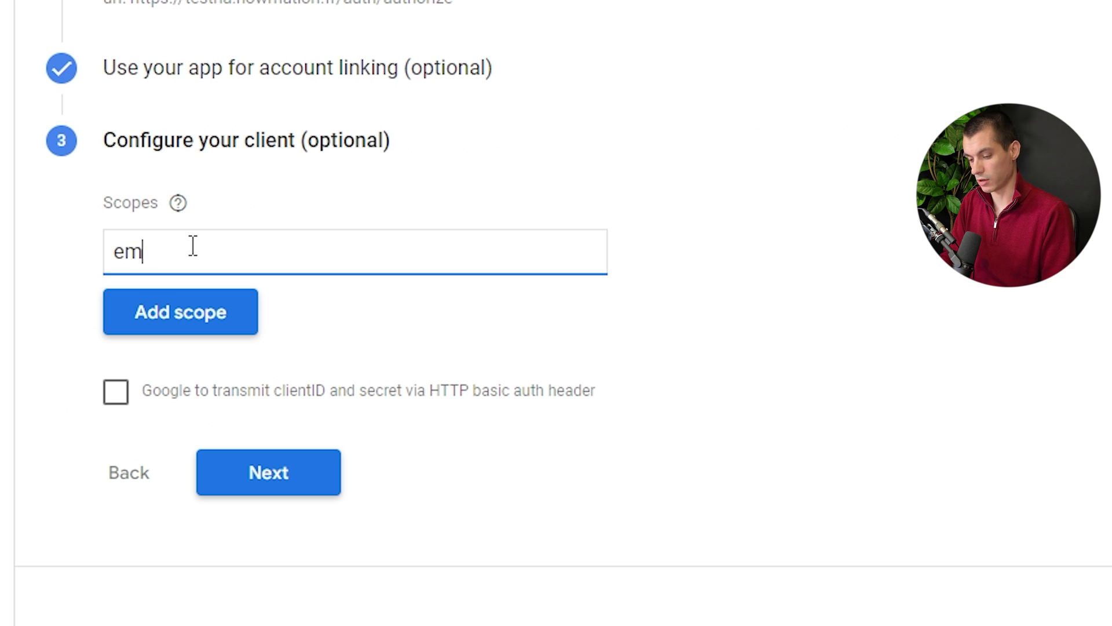
click(191, 319)
click(192, 320)
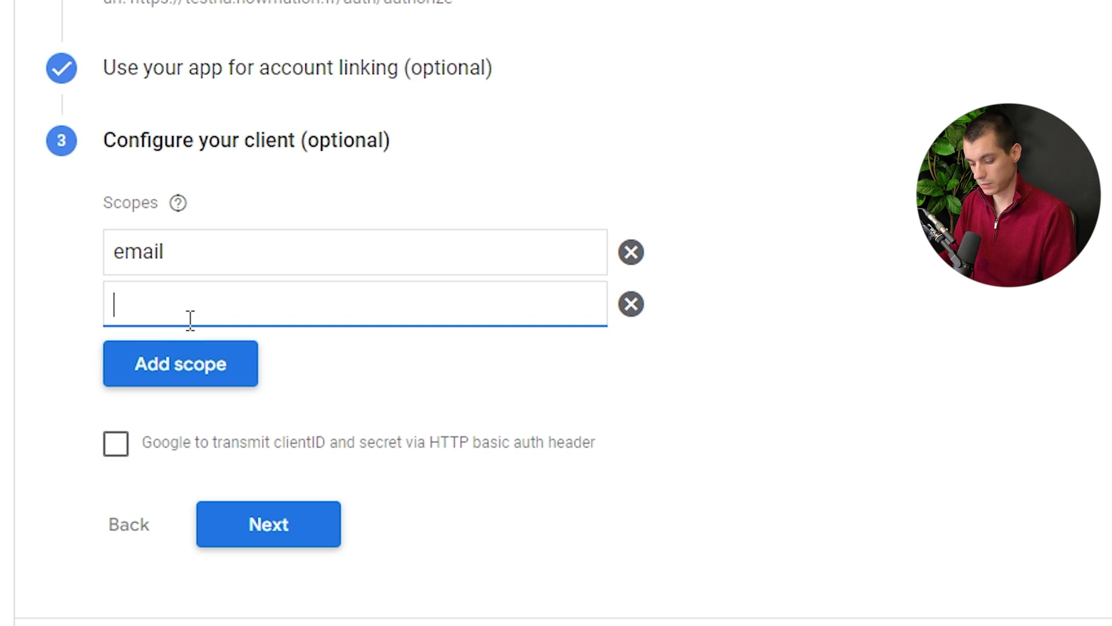
text(name)
click(268, 536)
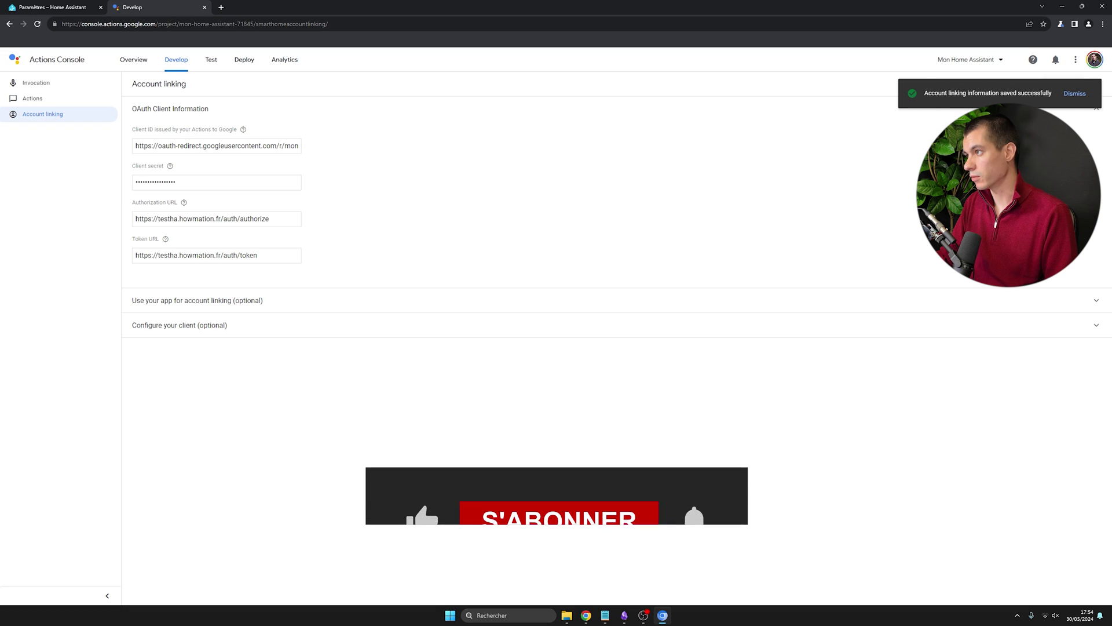
Dismiss the save notification and start testing the Mon Home Assistant action.
click(1074, 103)
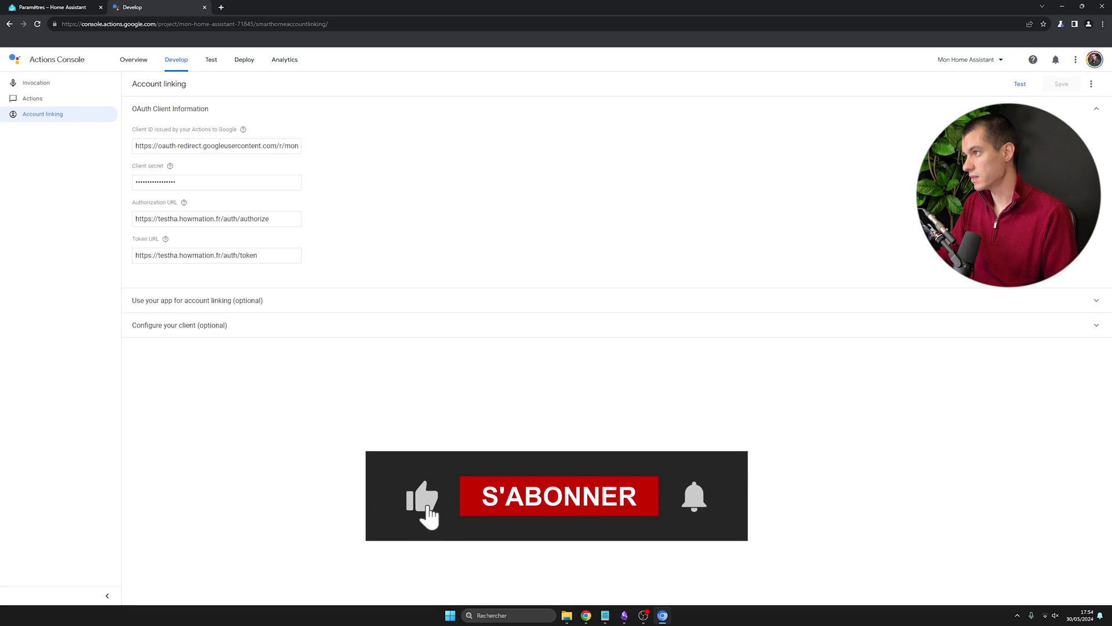
click(1020, 85)
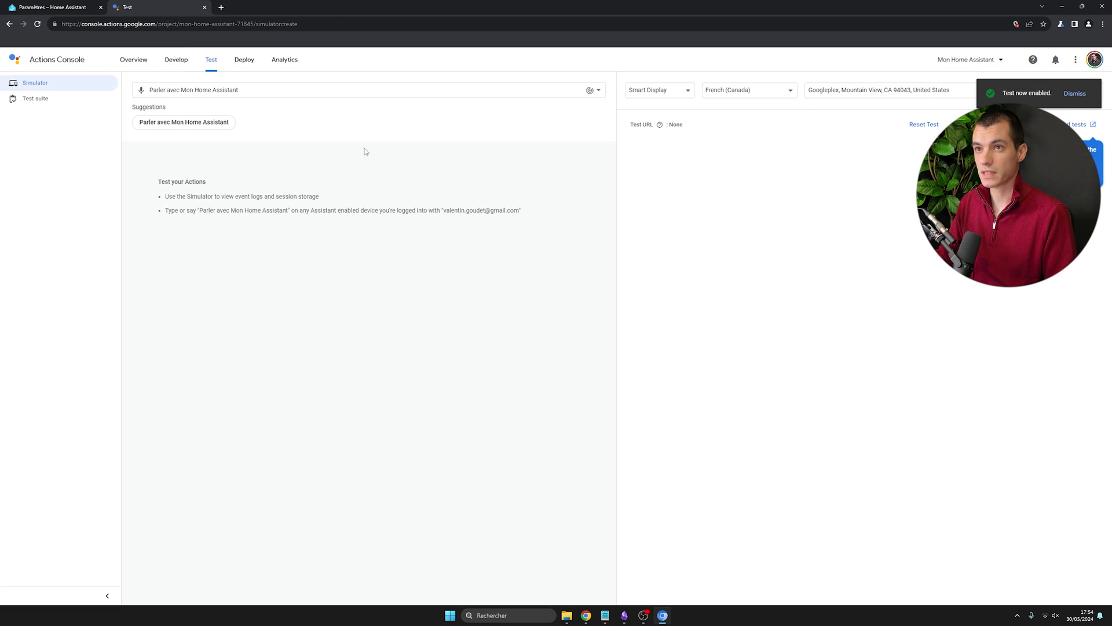
Search for "google console cloud" in a new tab, open the Google Cloud console and select the Mon Home Assistant project.
click(221, 7)
text(googl)
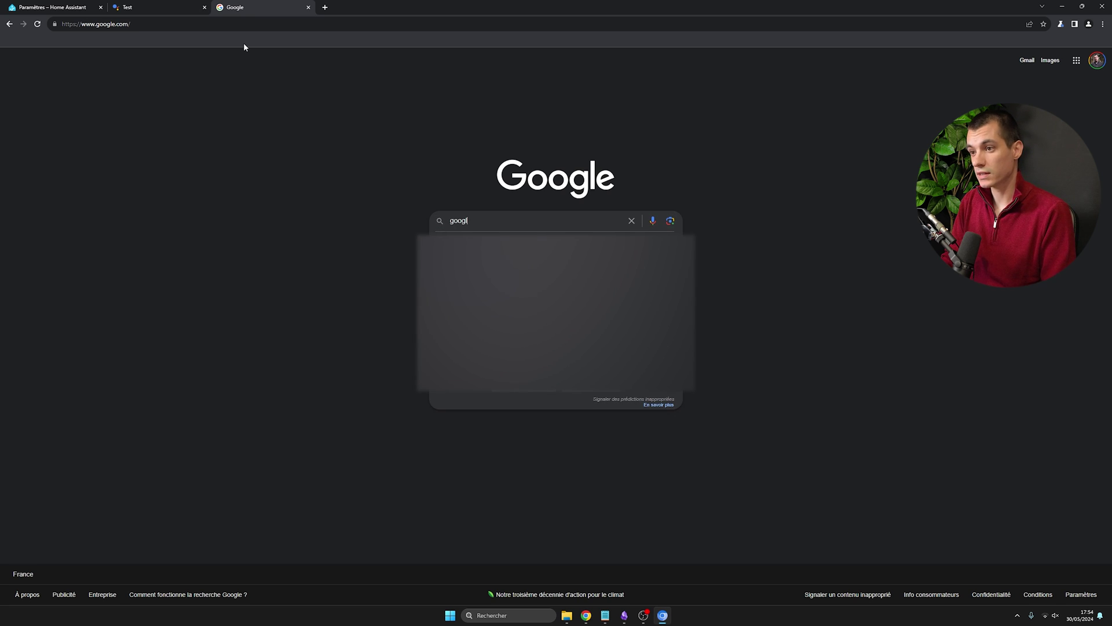
text(e consol)
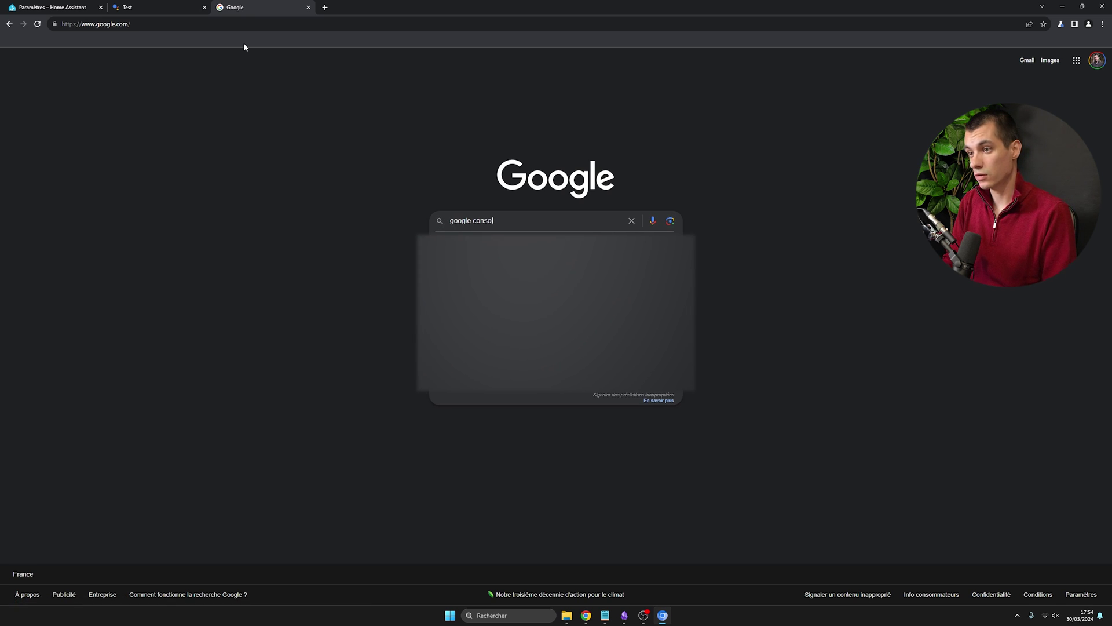
text(e cloud)
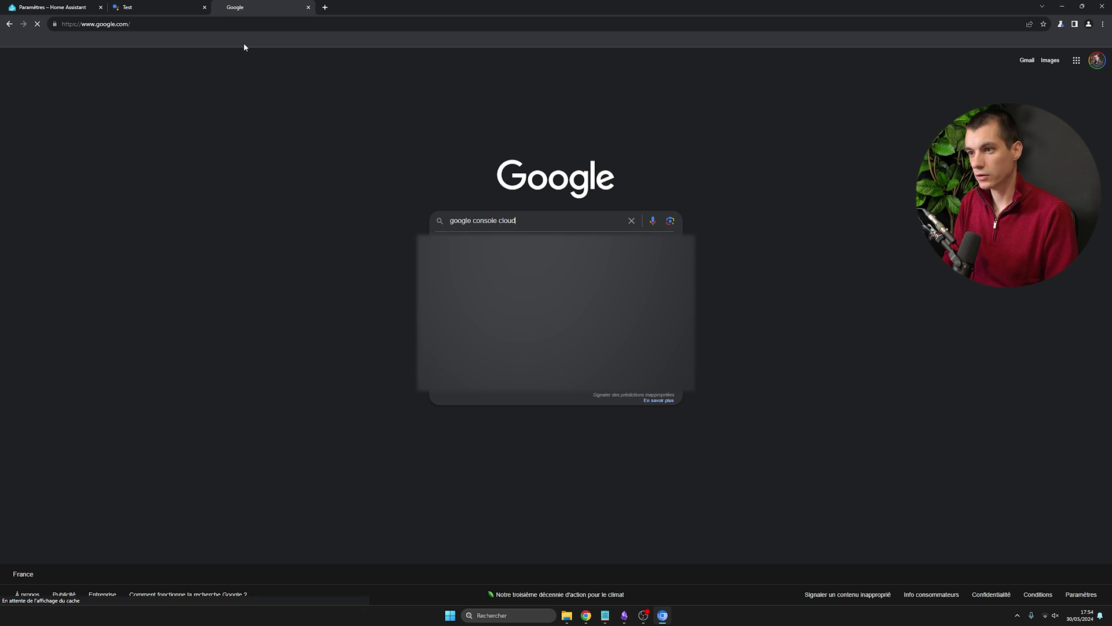
key(Return)
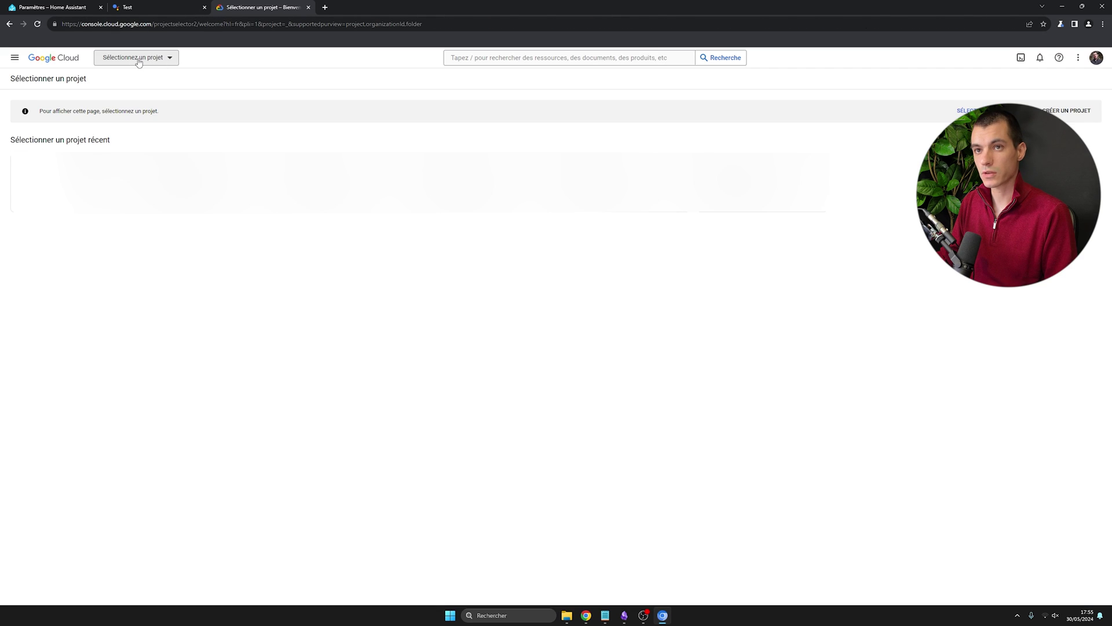
click(139, 60)
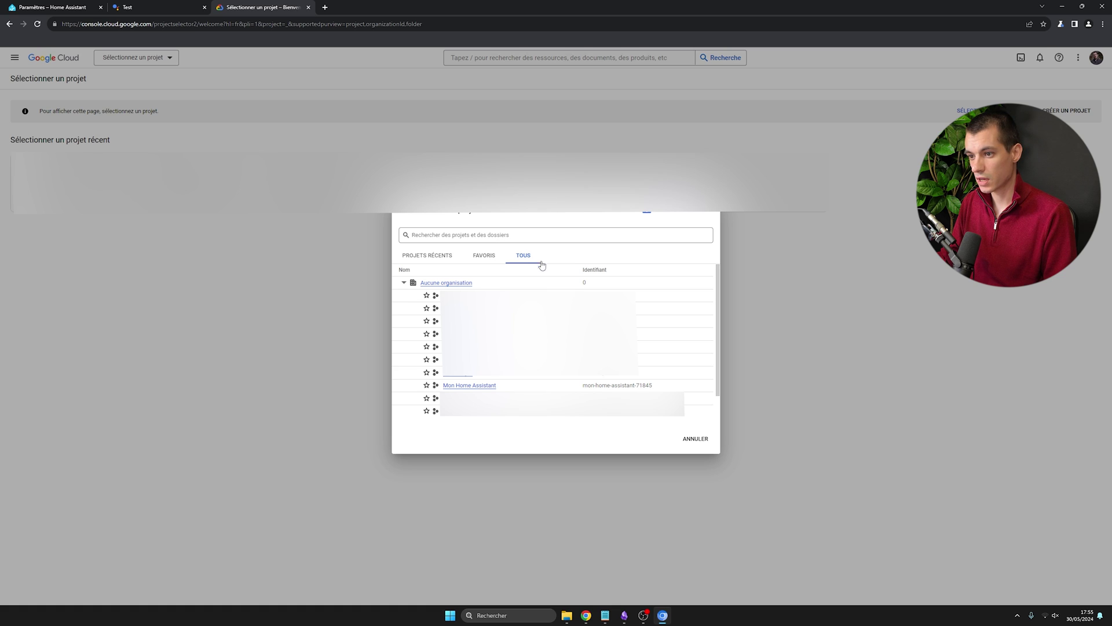
click(472, 386)
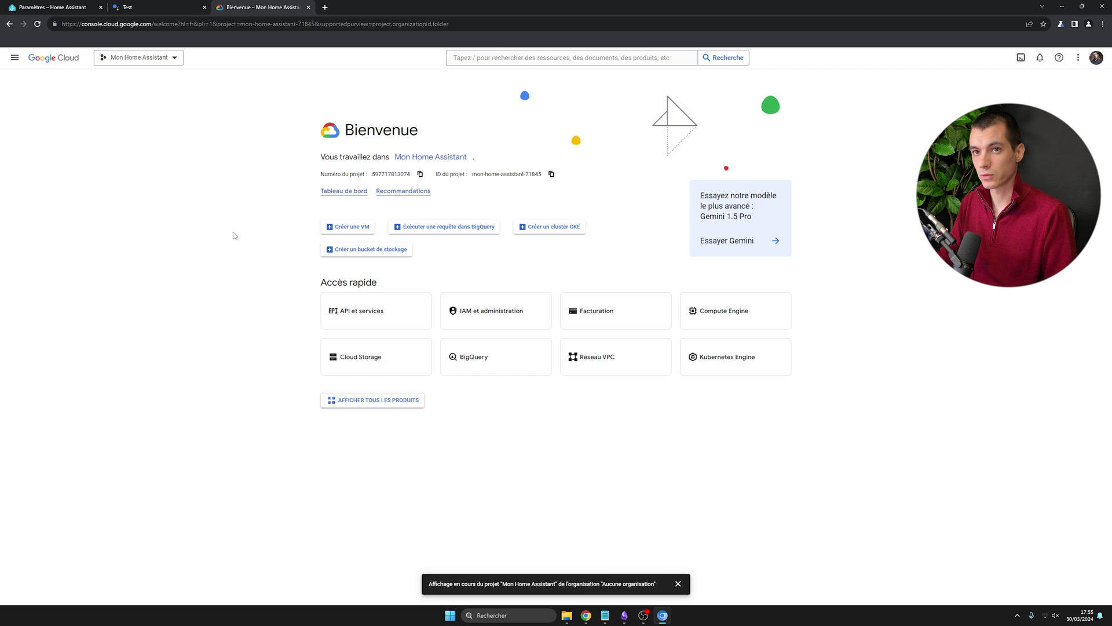
From the project's API credentials (Identifiants), create a service account named monhomeassistant and continue to its project access.
click(15, 61)
mouse_move(69, 170)
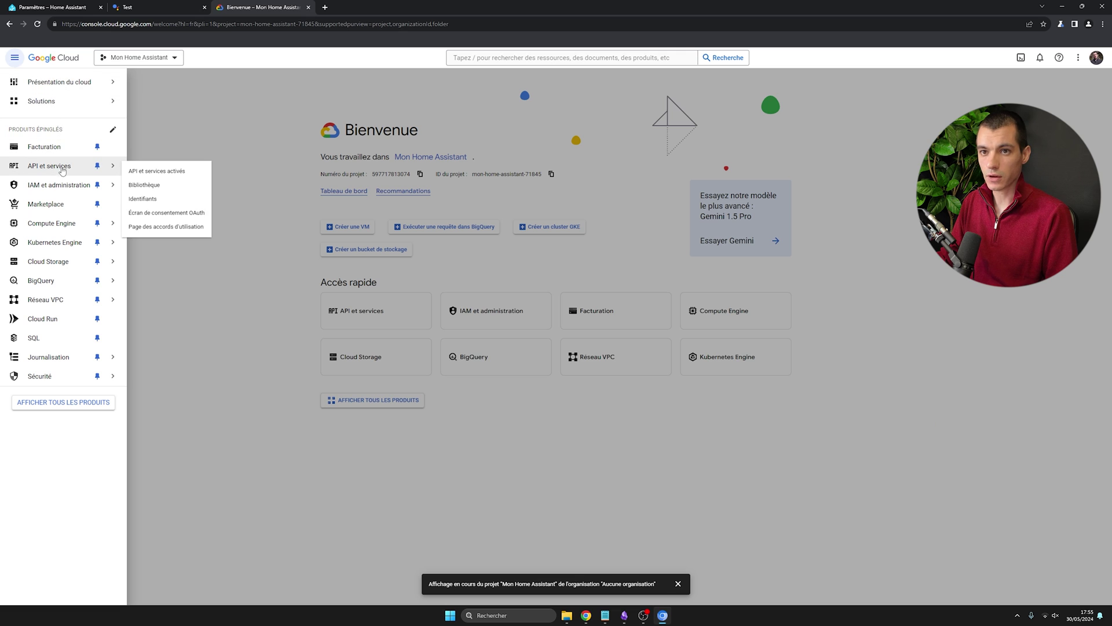
click(148, 199)
click(218, 80)
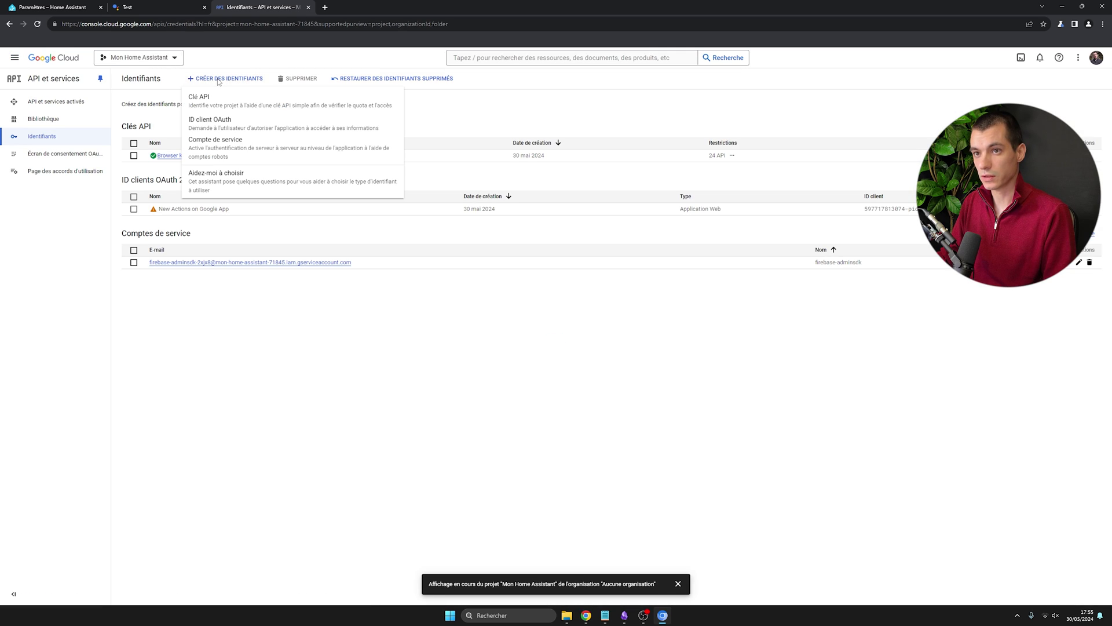
click(239, 145)
text(mon)
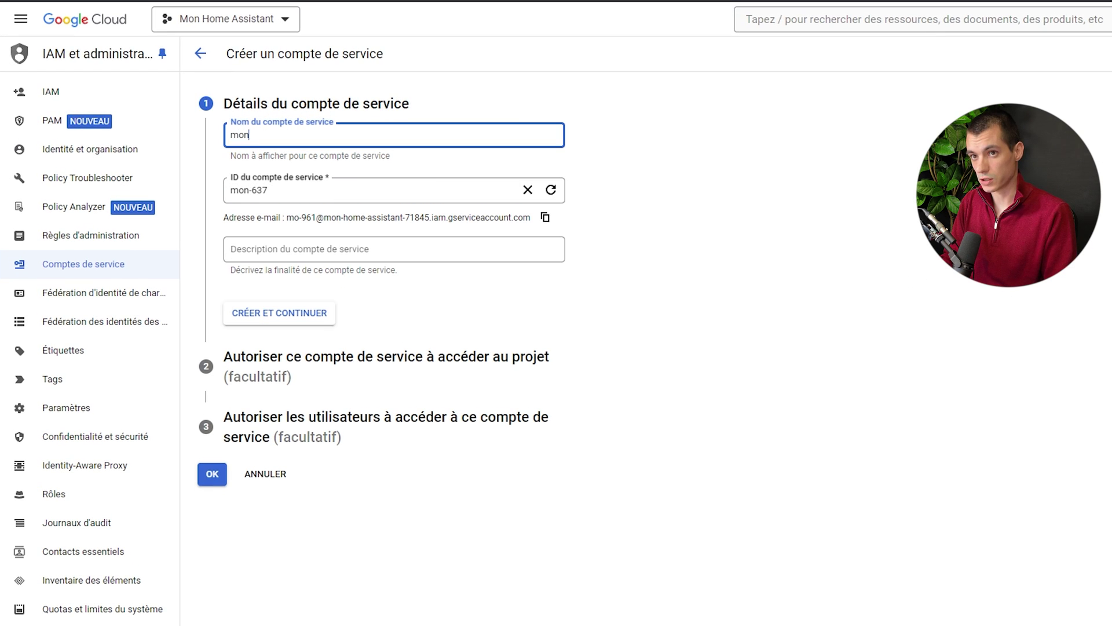
text(homeassistant)
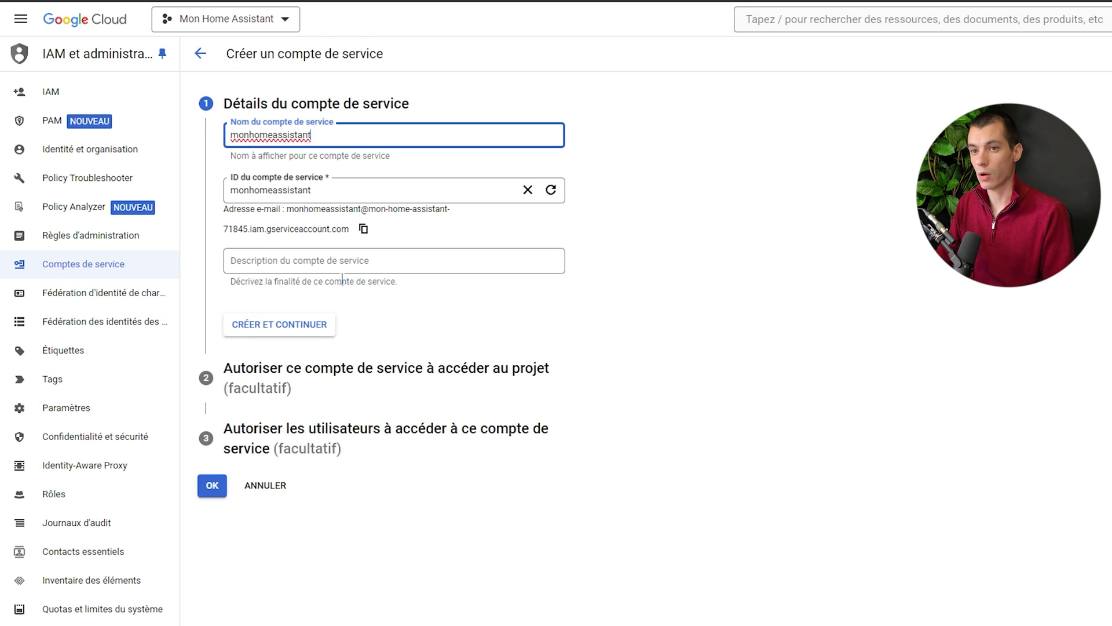
click(292, 328)
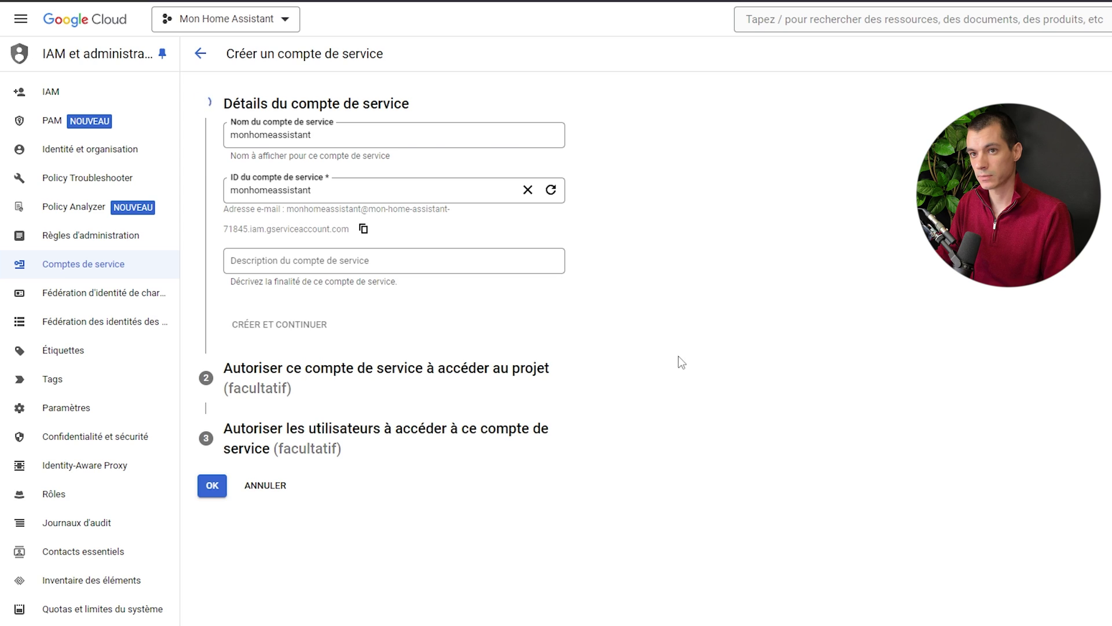
Assign the role "Créateur de jetons du compte de service" to the service account and finish its creation.
click(334, 253)
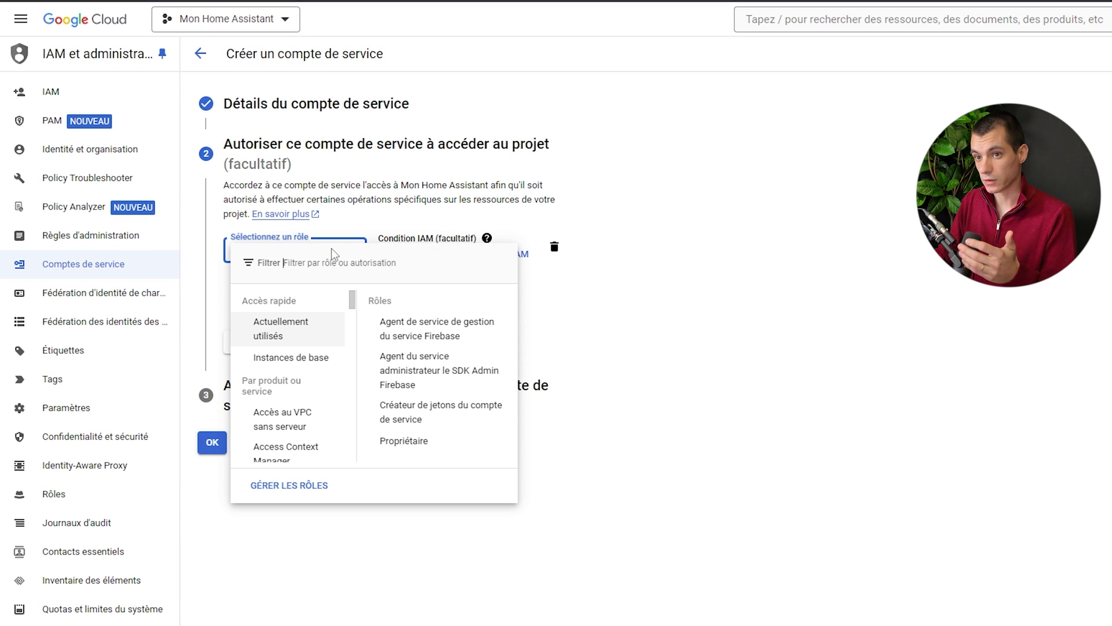
drag(353, 292, 345, 435)
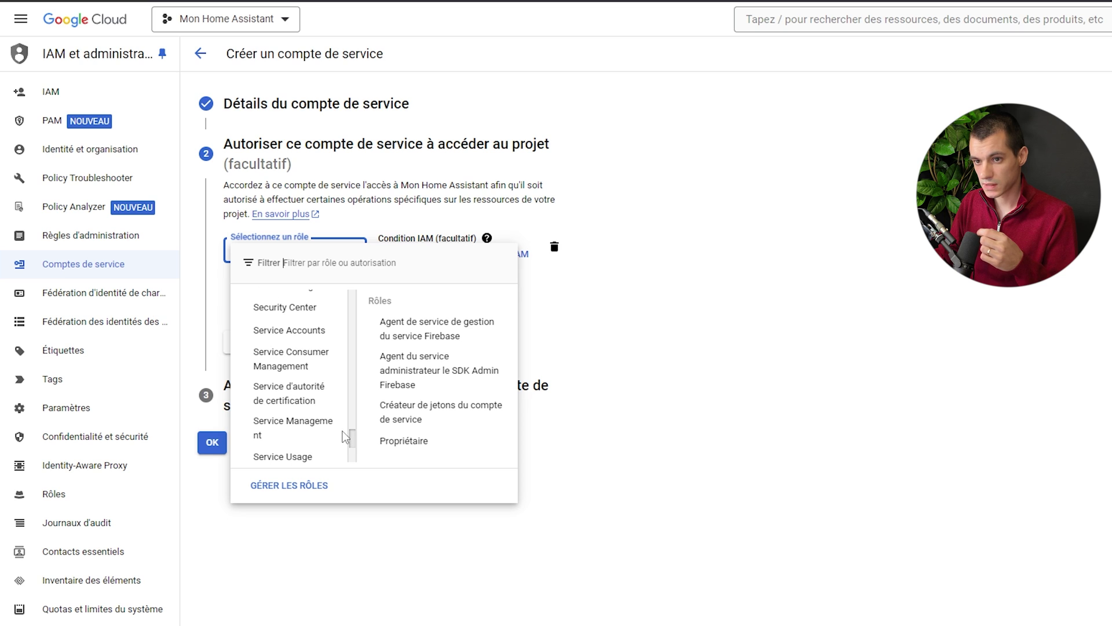
mouse_move(295, 333)
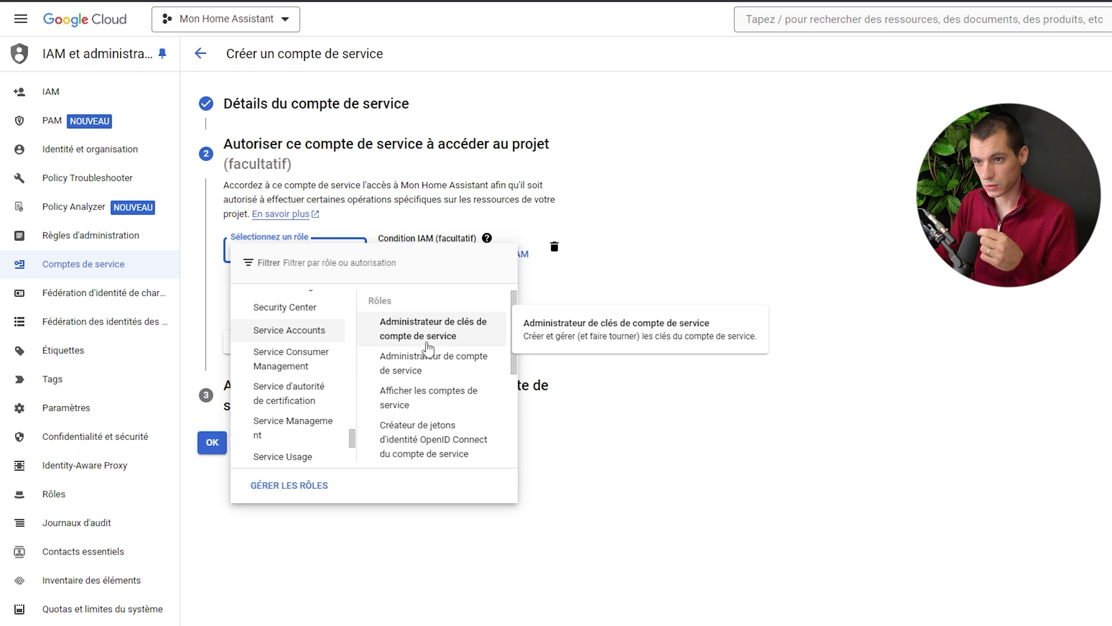
scroll(405, 394, down, 3)
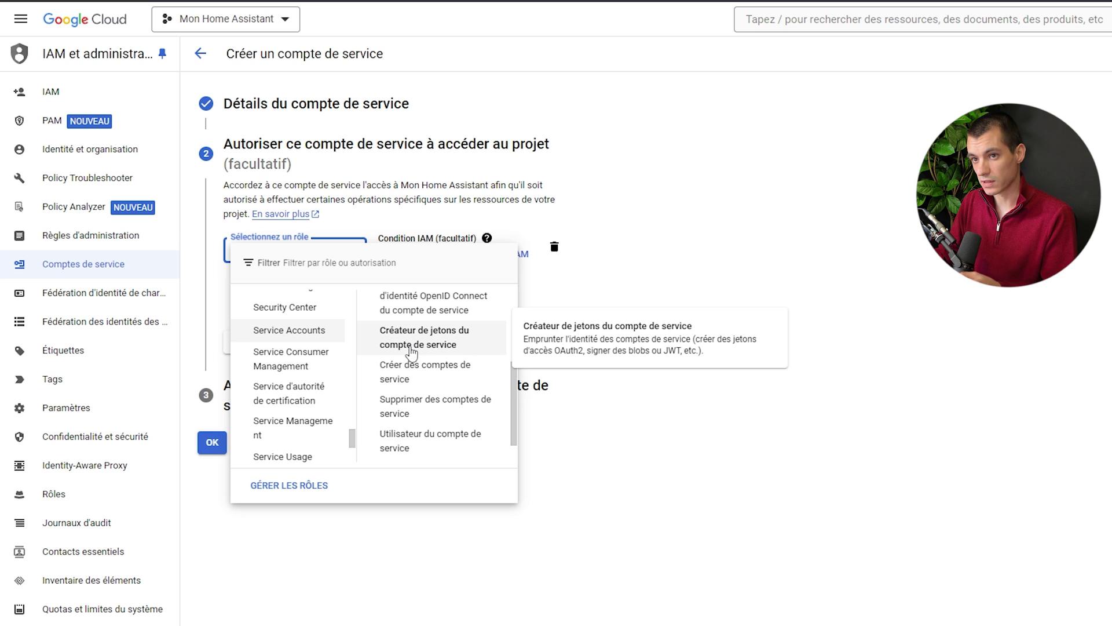
click(369, 257)
text(jeton)
scroll(348, 359, down, 3)
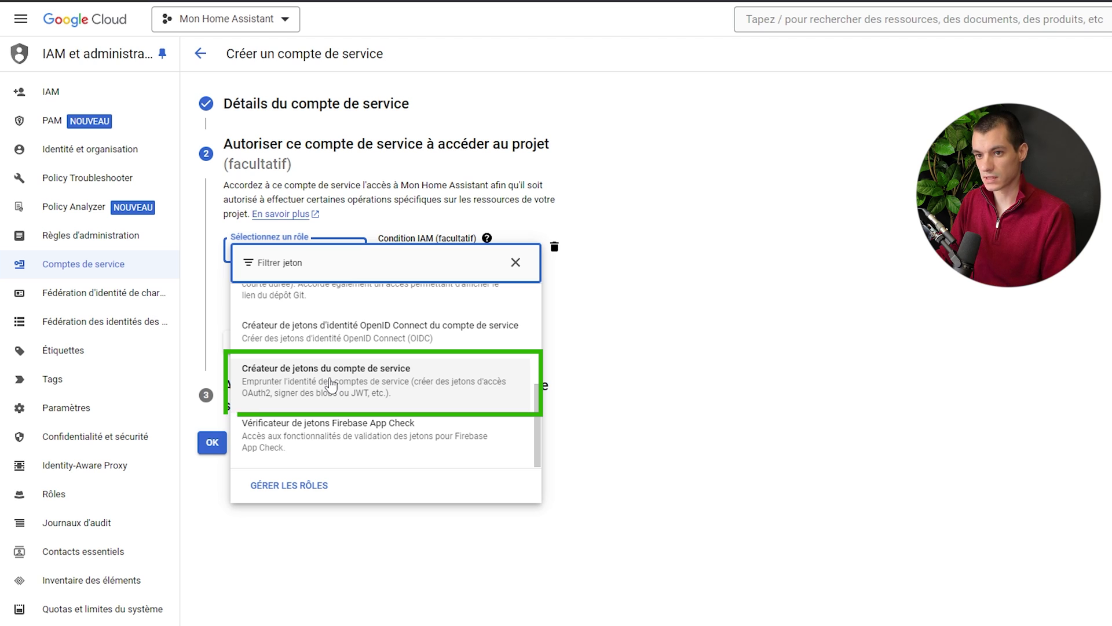
click(364, 400)
click(258, 385)
click(212, 487)
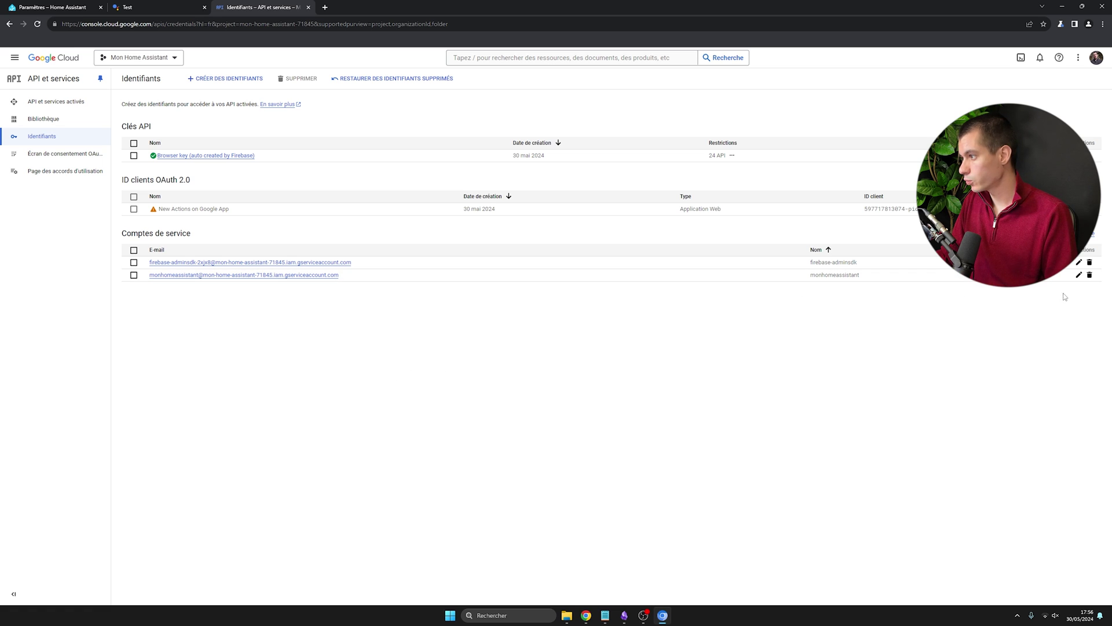
Create a JSON private key for the monhomeassistant service account and save the file as cle-monhomeassistant.
click(1078, 274)
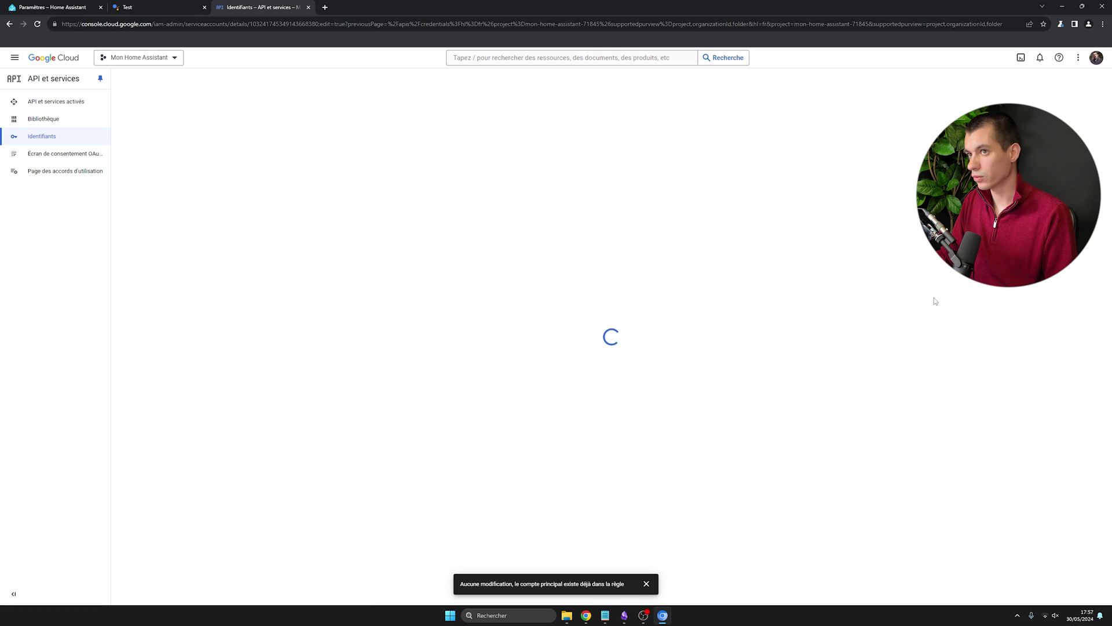
click(235, 100)
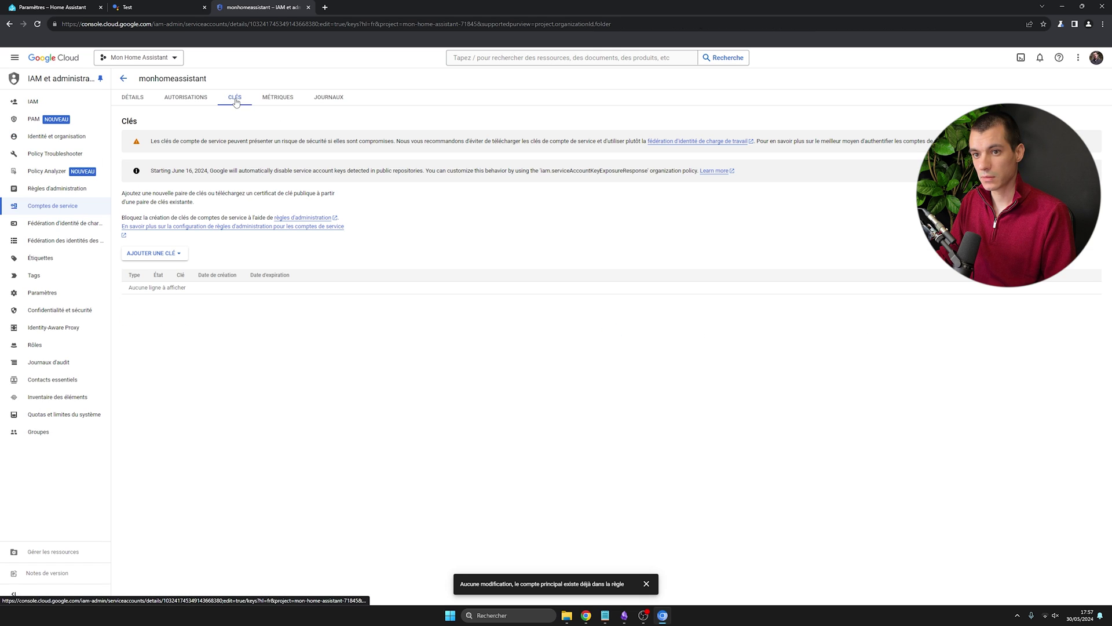
click(152, 253)
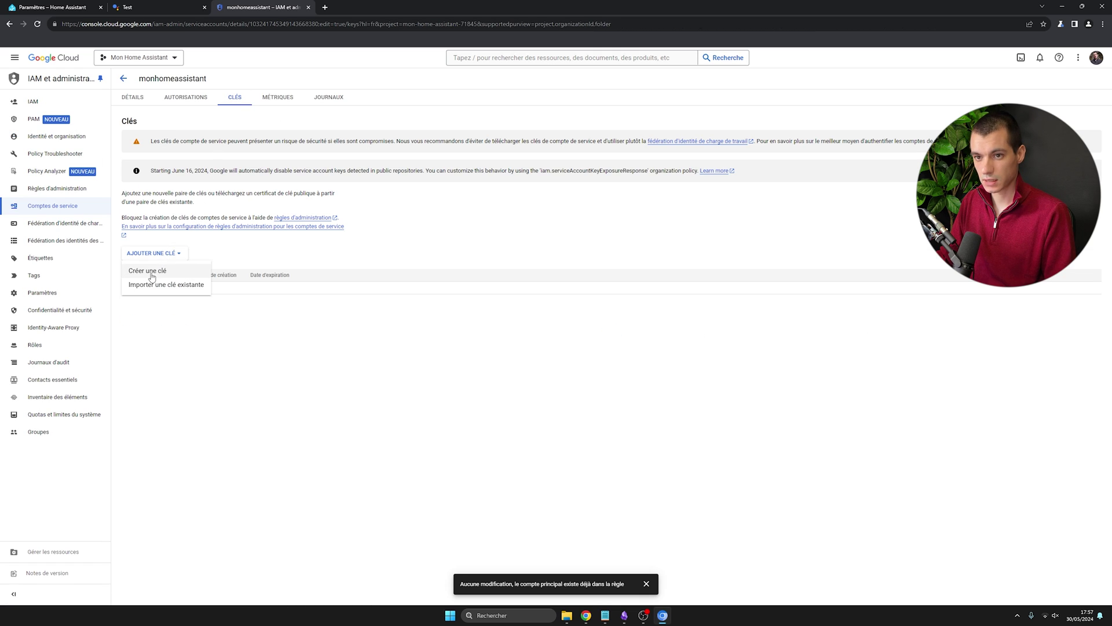
click(152, 274)
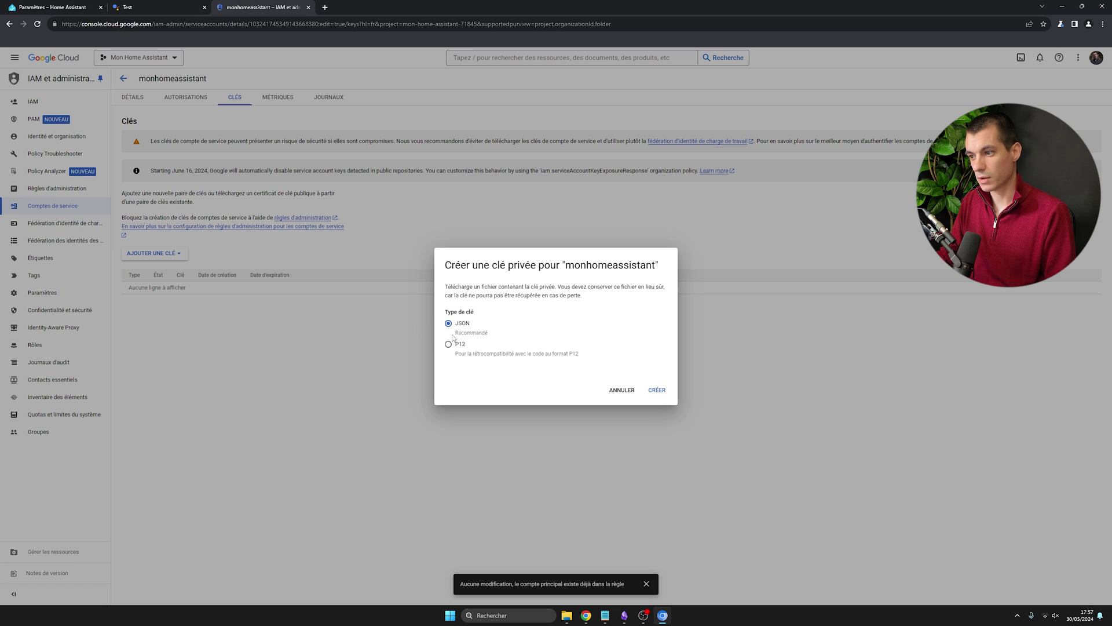
click(670, 390)
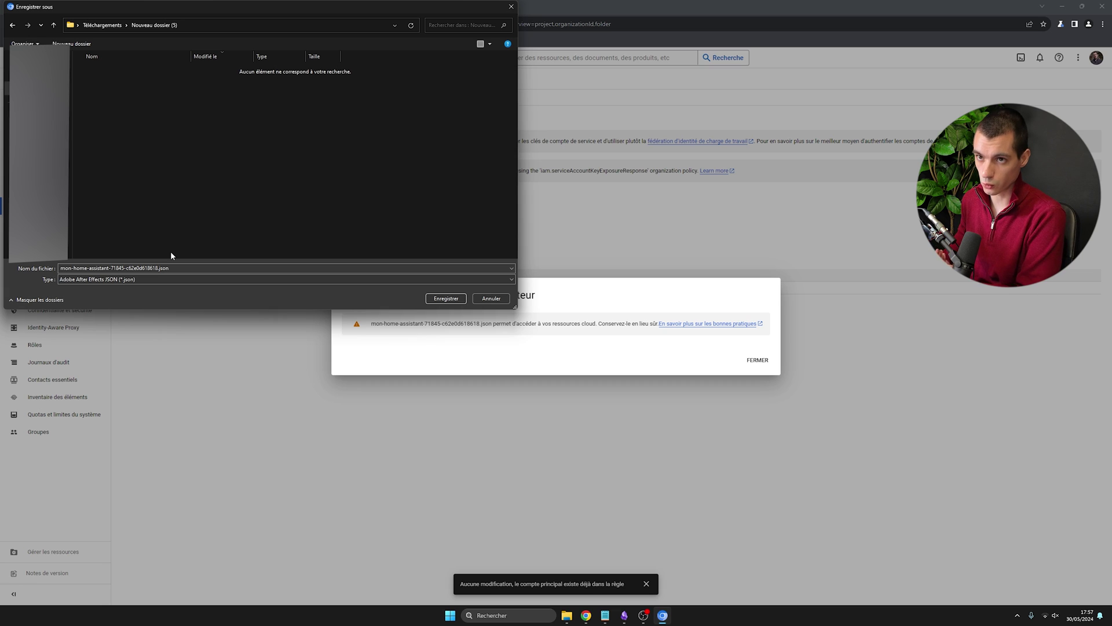
click(121, 268)
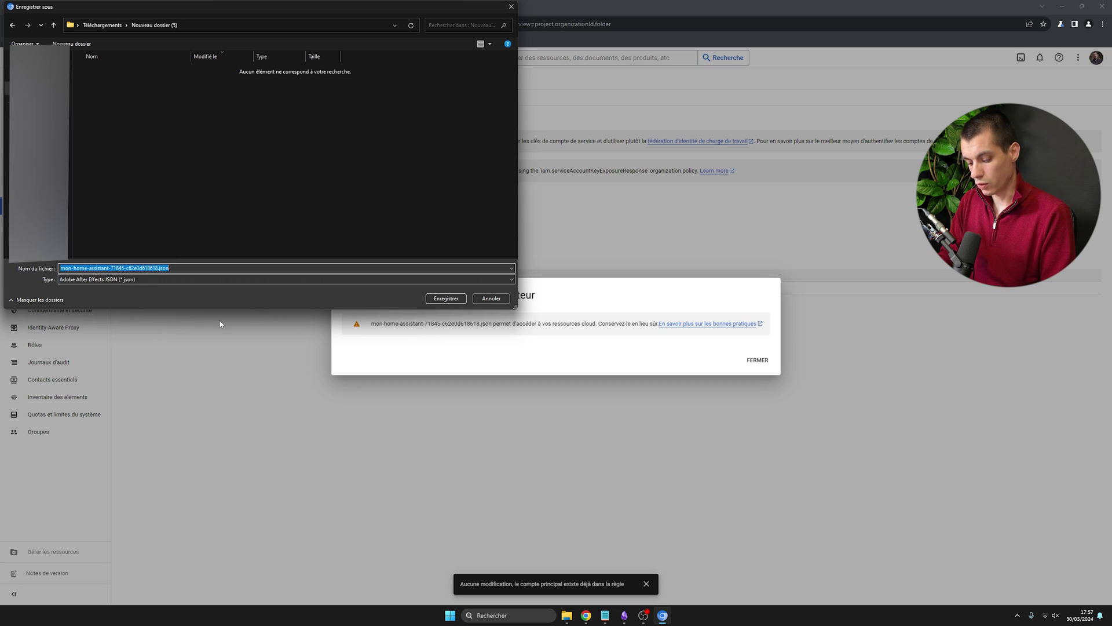
text(cle-monhomeassistant)
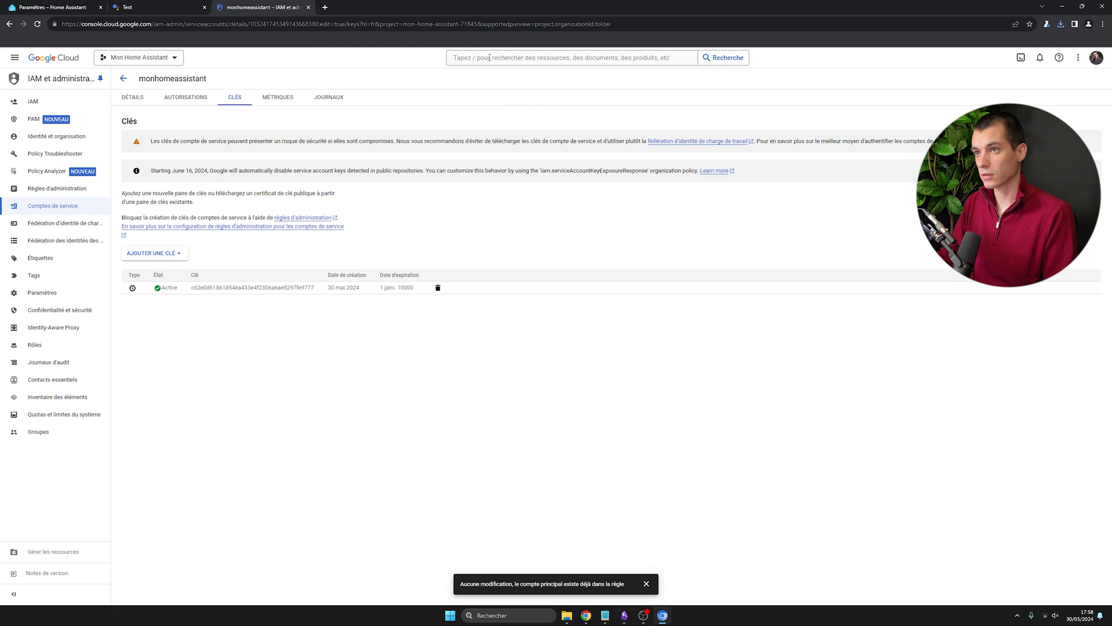
Search the cloud console for "homegrap", open HomeGraph API and enable it for the project.
click(490, 57)
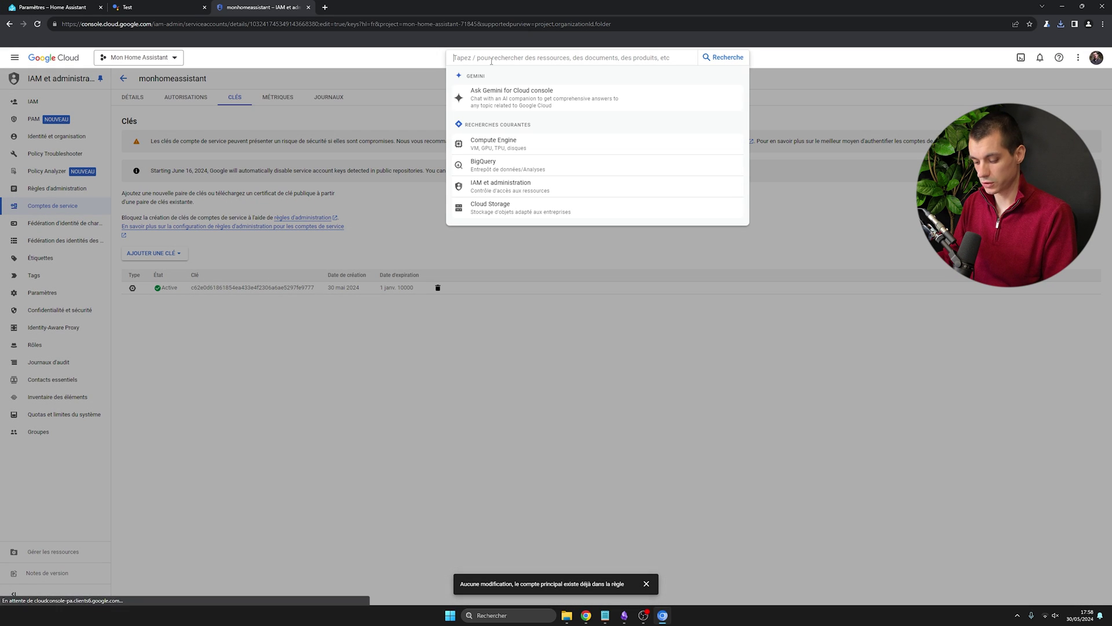
text(homegrap)
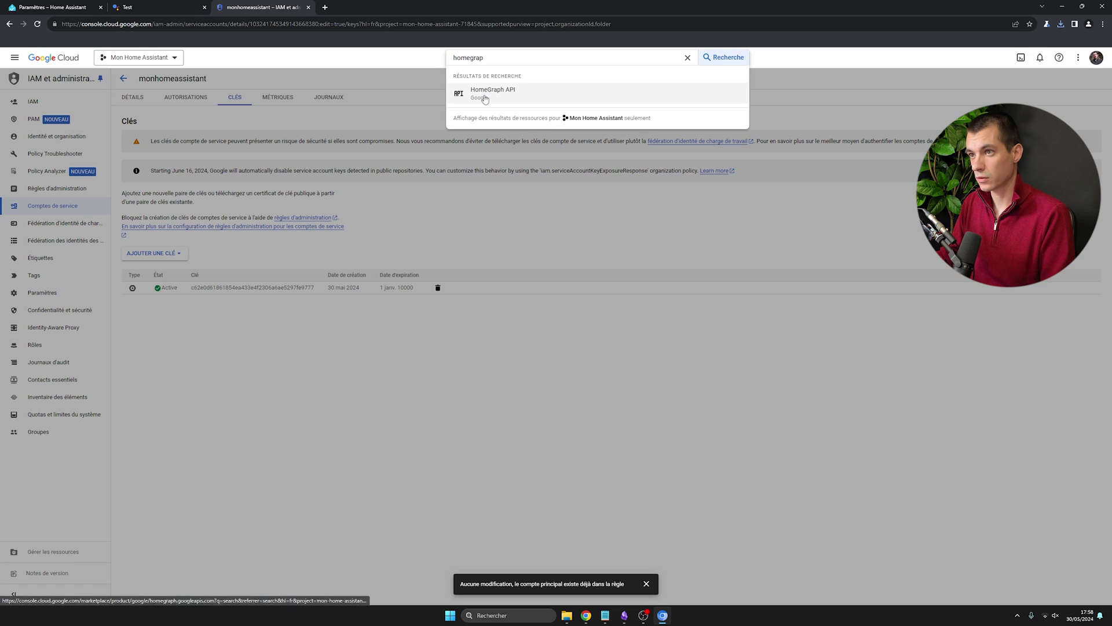
click(493, 94)
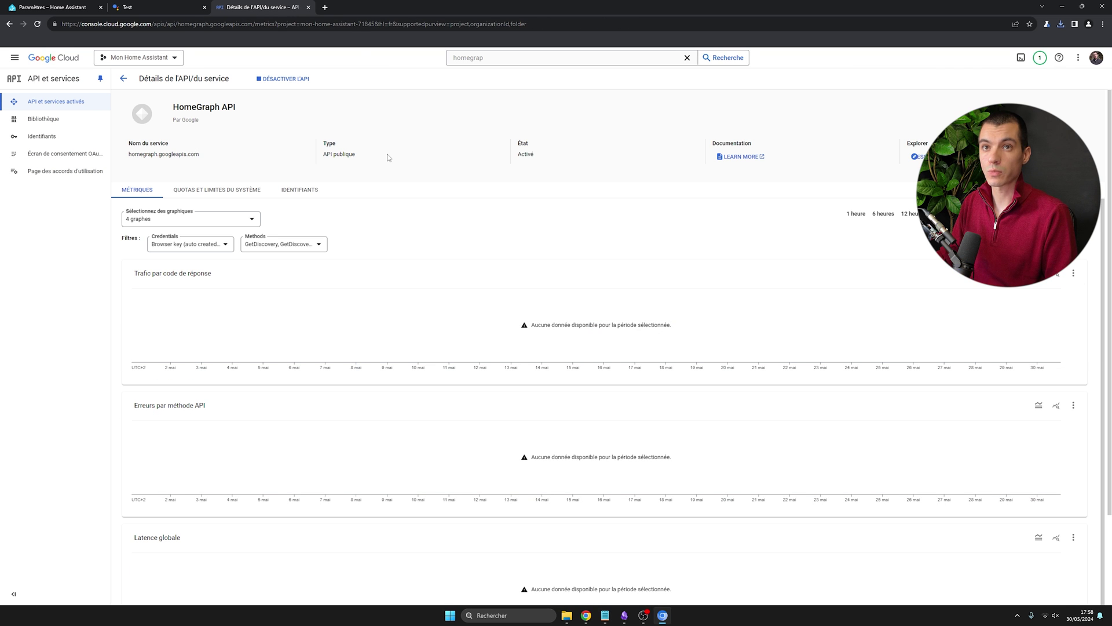
Switch back to Home Assistant and open Studio Code Server with the configuration files.
click(52, 7)
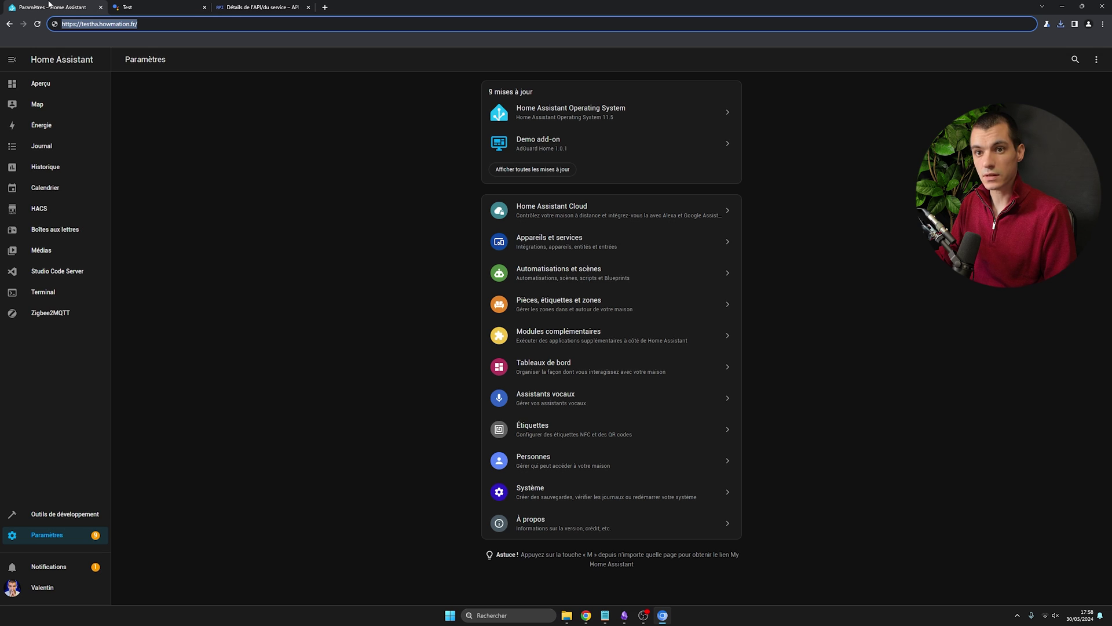
click(25, 272)
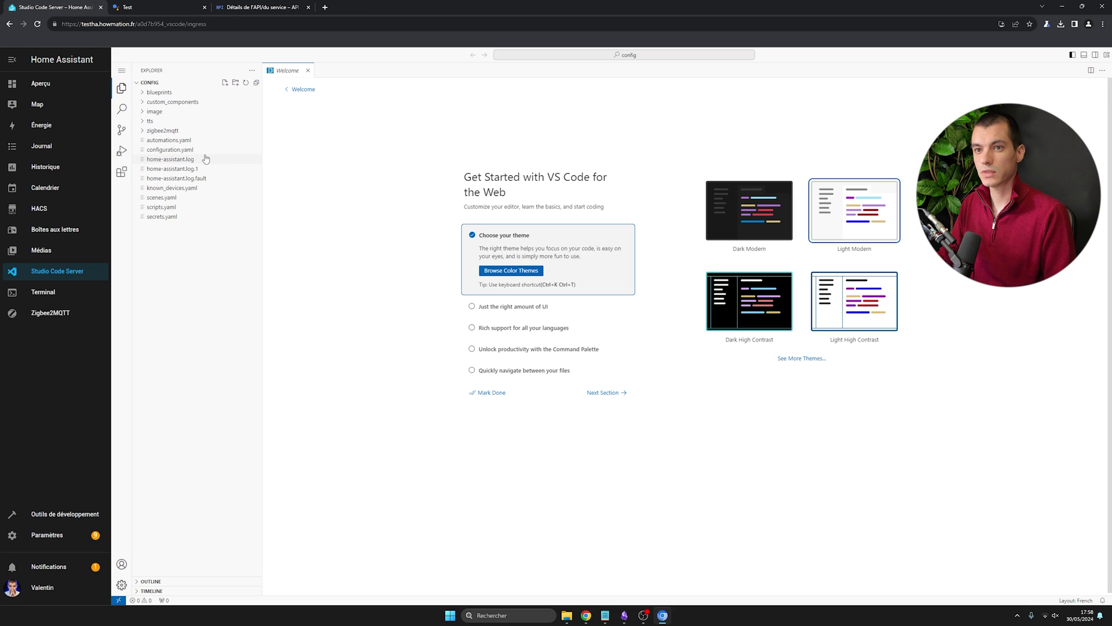
Open configuration.yaml and add the google_assistant example from the integration's YAML documentation, from google_assistant through report_state: true.
click(191, 150)
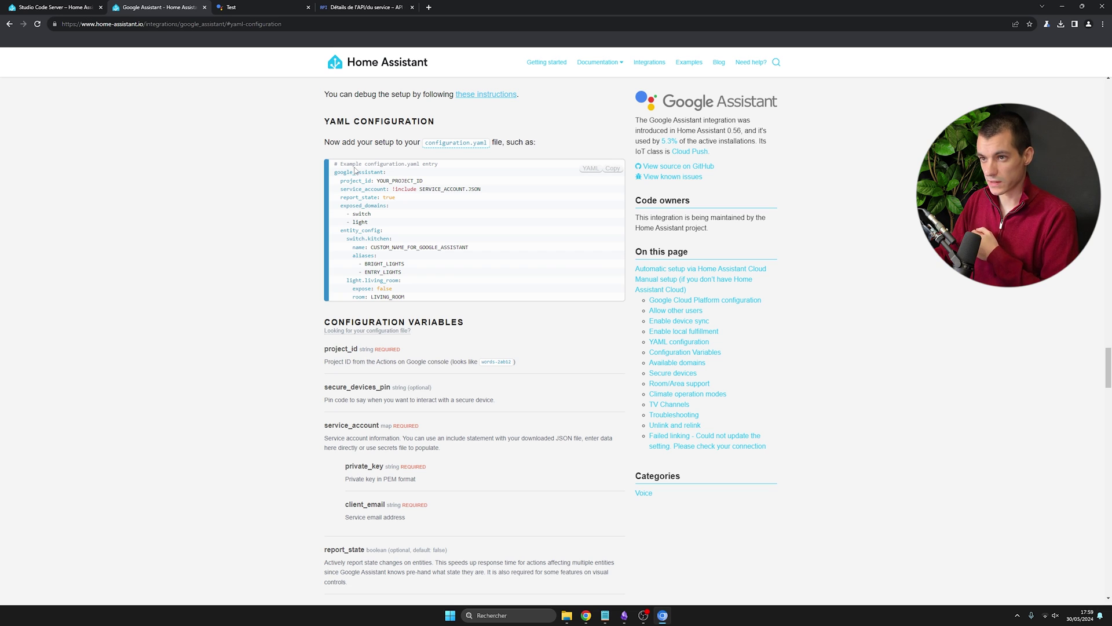
drag(334, 172, 402, 199)
key(ctrl+c)
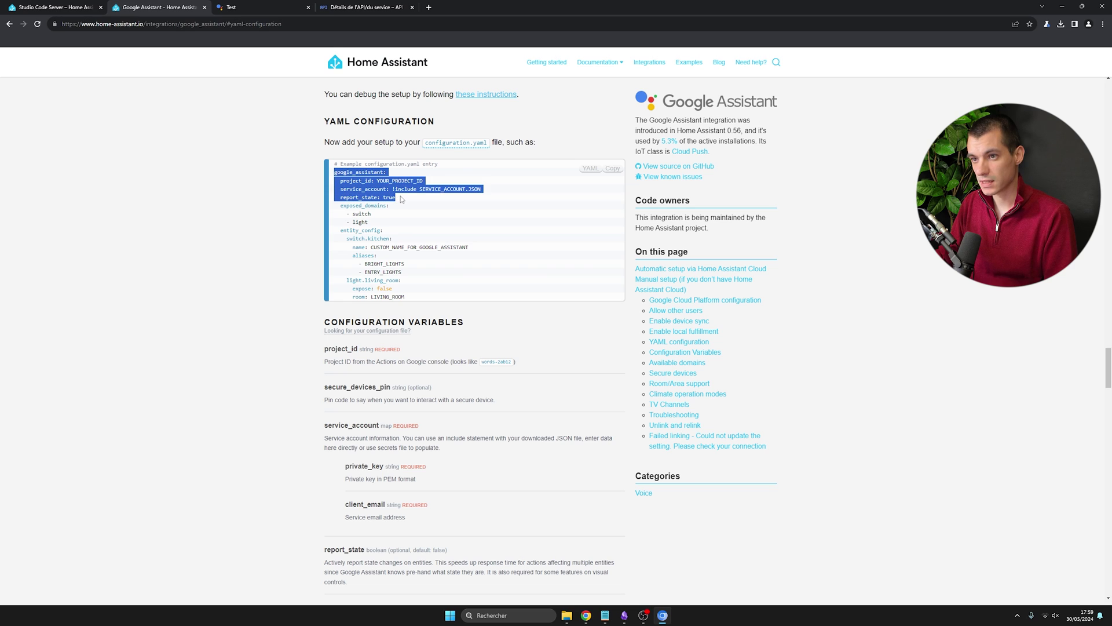
click(55, 7)
key(ctrl+v)
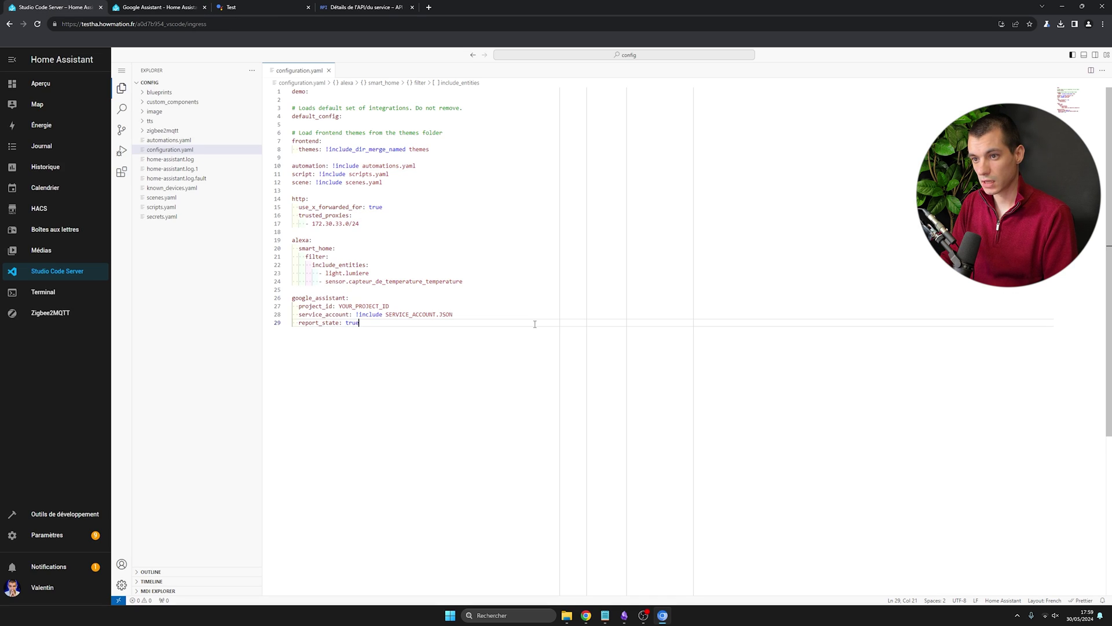
Replace YOUR_PROJECT_ID in configuration.yaml with the project ID from the Actions Console address, mon-home-assistant-71845.
double_click(383, 306)
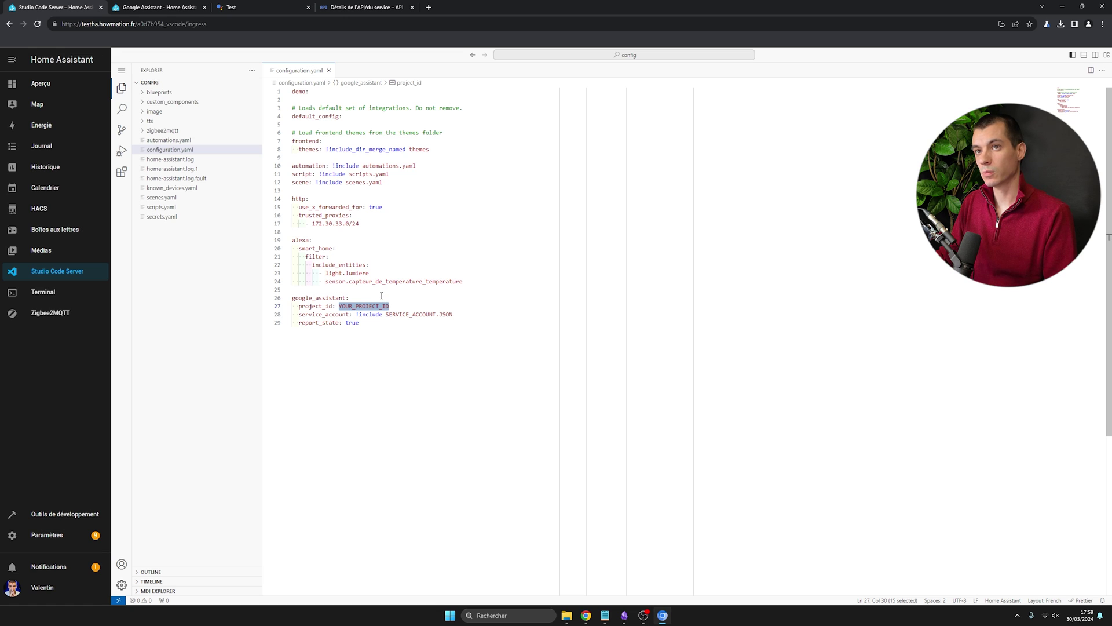
click(228, 7)
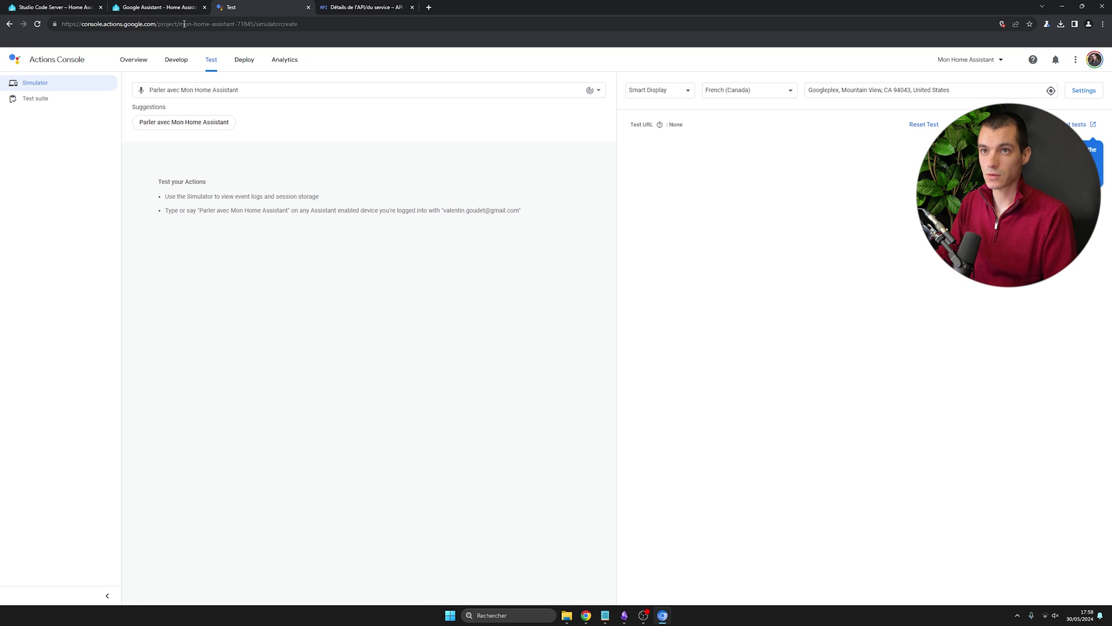
drag(180, 24, 235, 30)
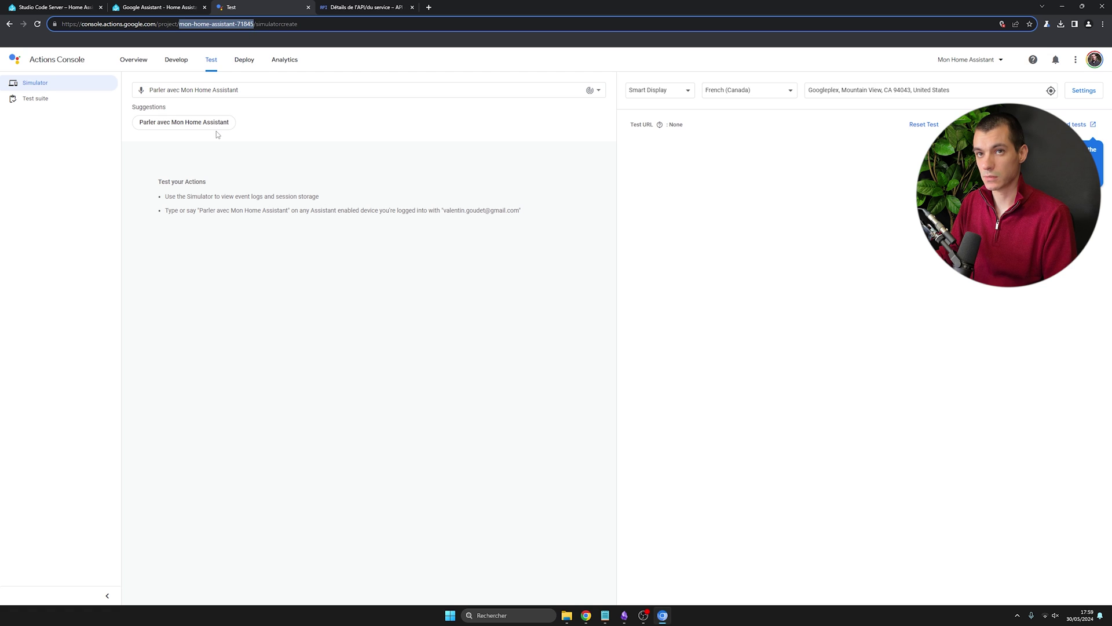
click(52, 7)
text(mon-home-assistant-71845)
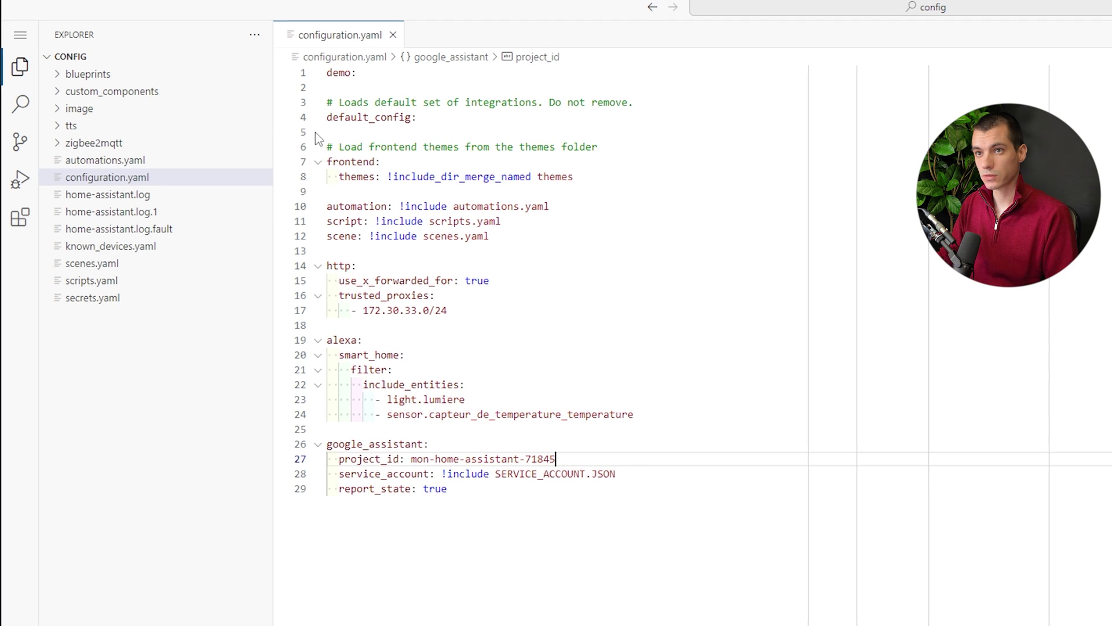
Create a folder named cles in the config directory and upload cle-monhomeassistant.json into it.
click(225, 58)
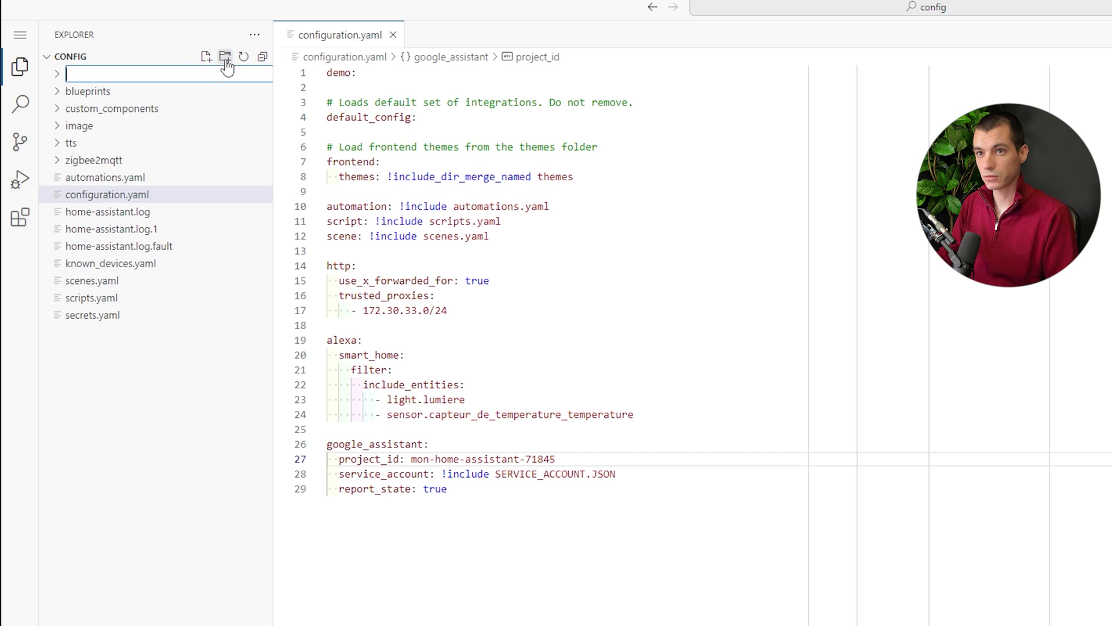
text(cles)
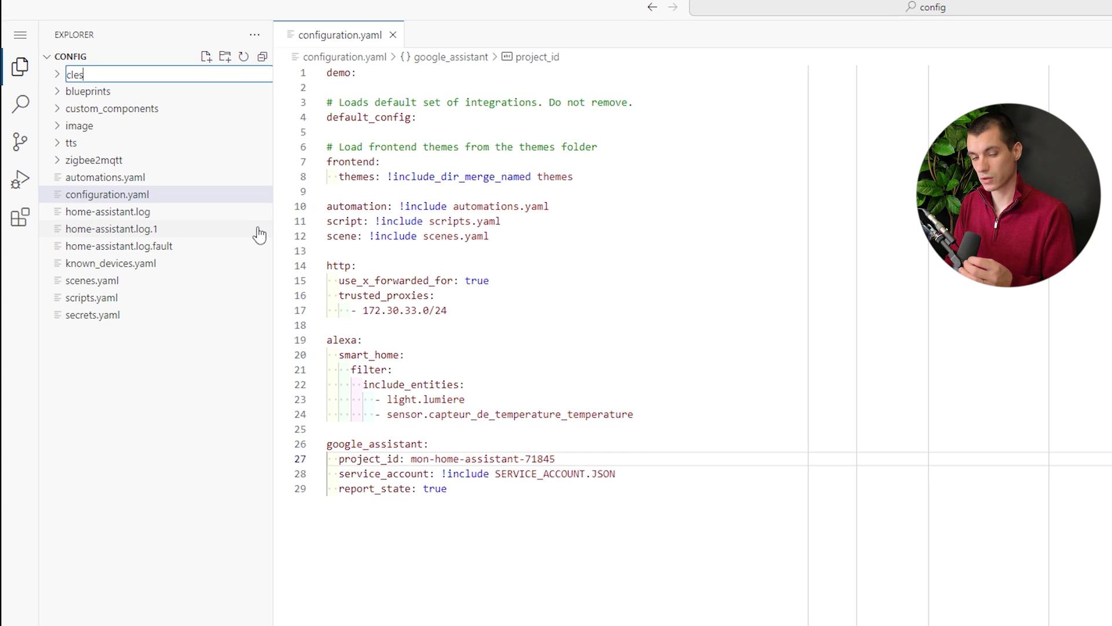
key(Return)
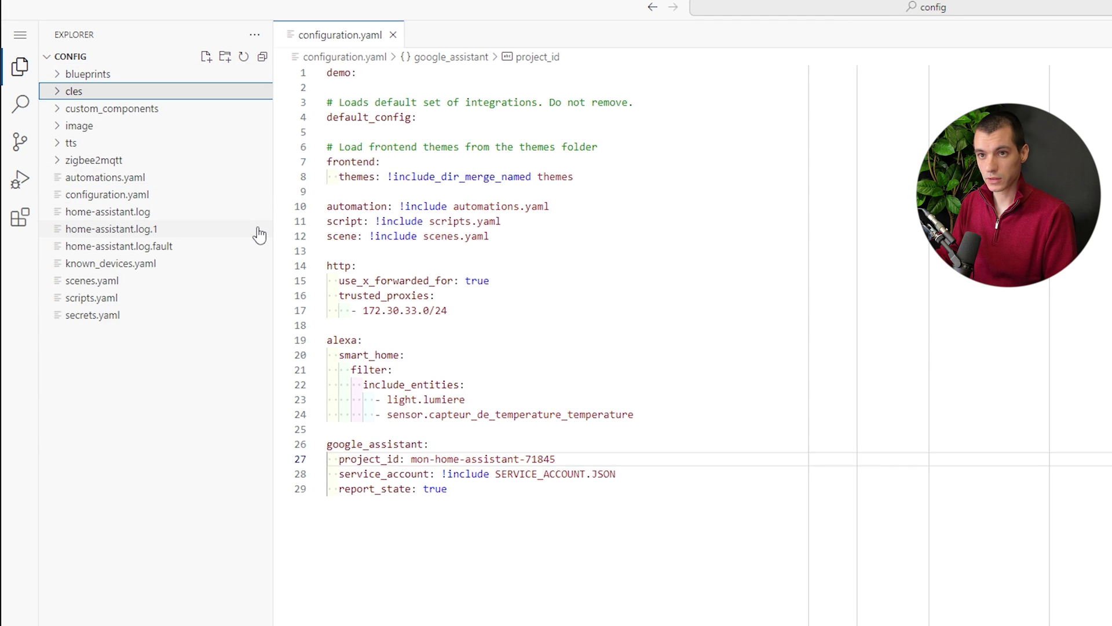
right_click(75, 92)
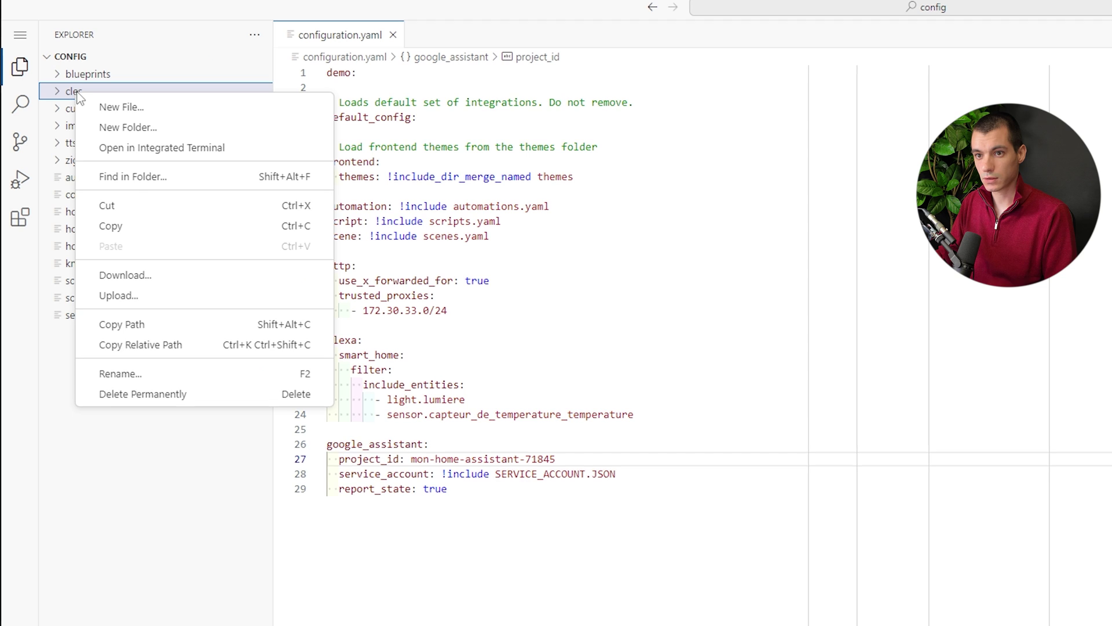
click(162, 296)
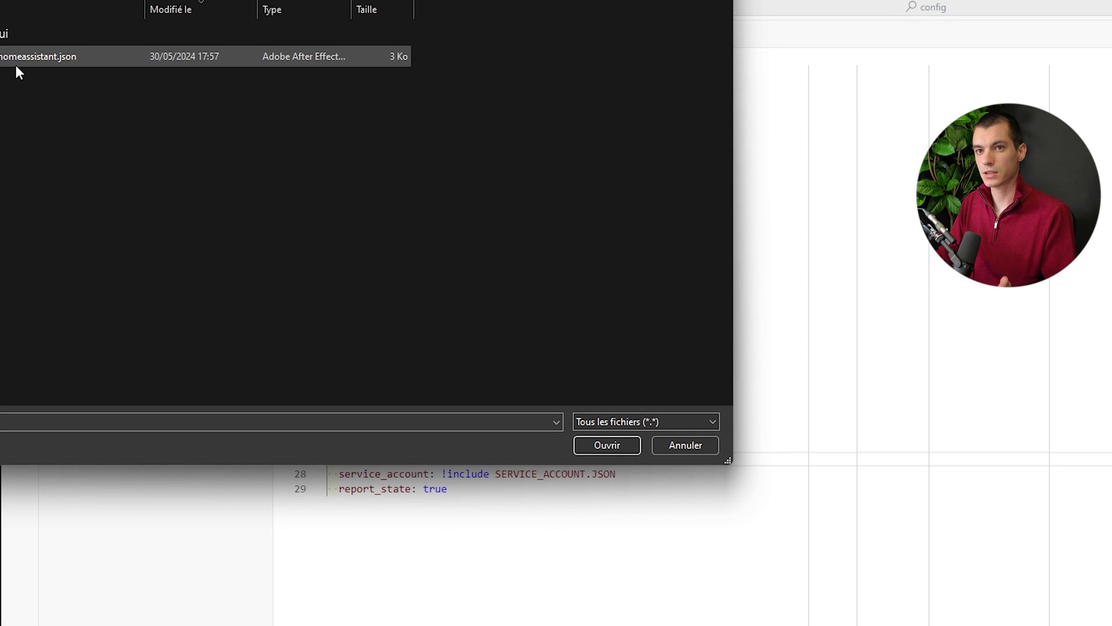
double_click(16, 65)
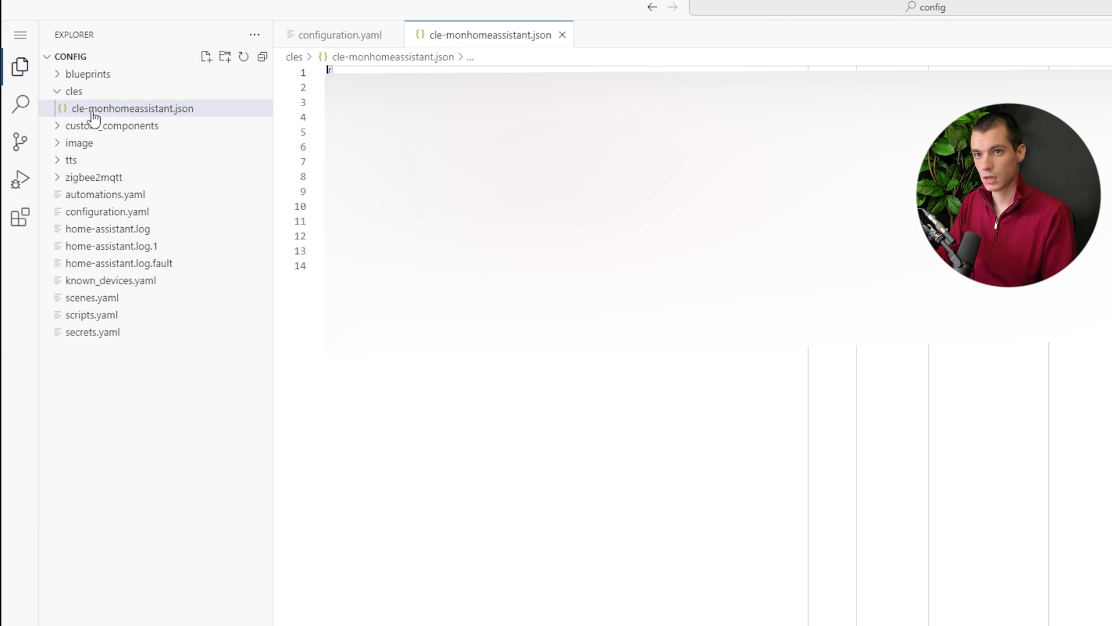
Set the service_account include in configuration.yaml to cles/cle-monhomeassistant.json.
click(324, 36)
drag(497, 474, 617, 474)
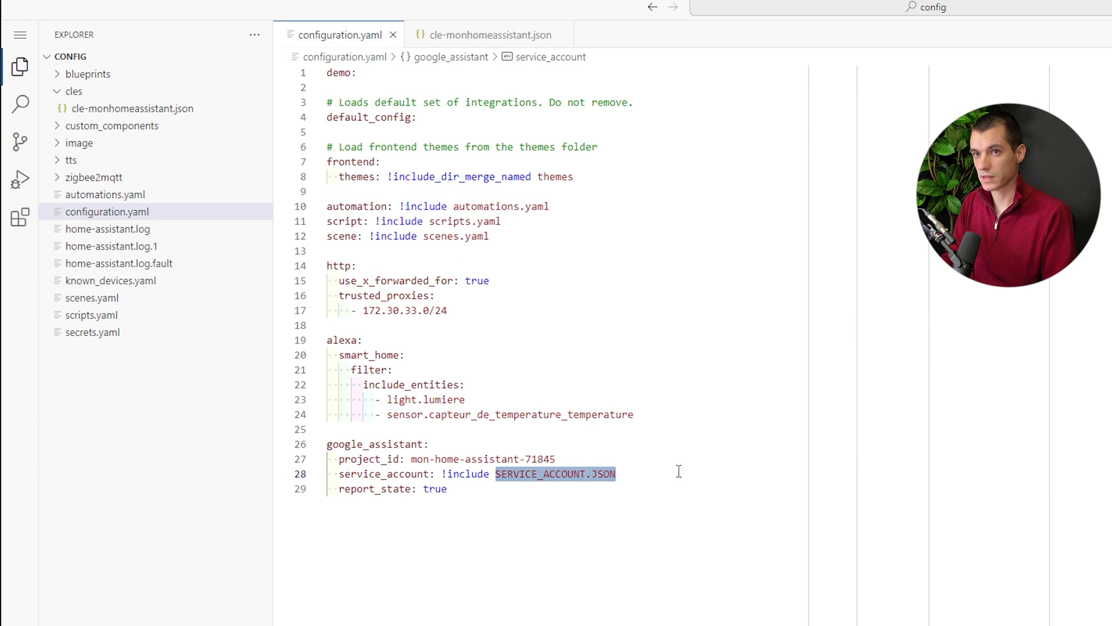
text(cles/)
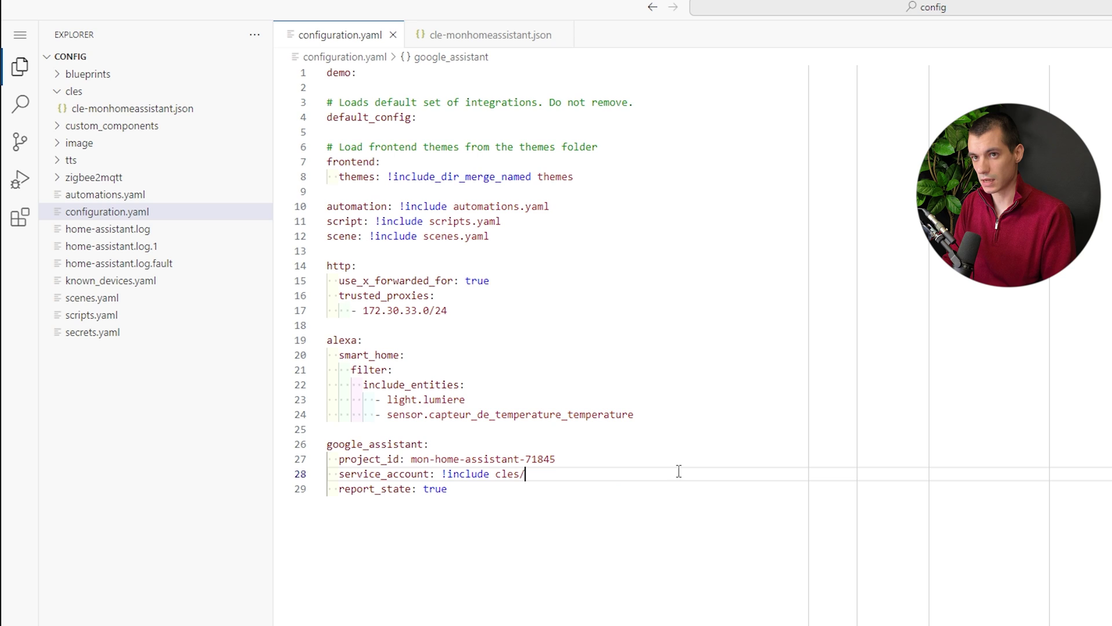
text(cle-mon)
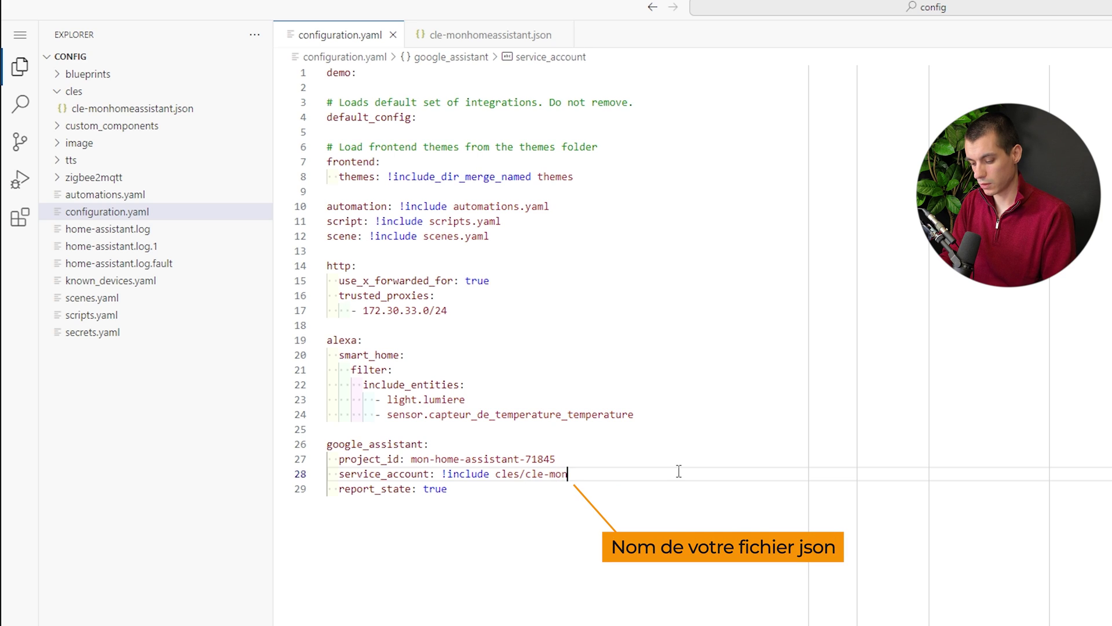
text(homeassis)
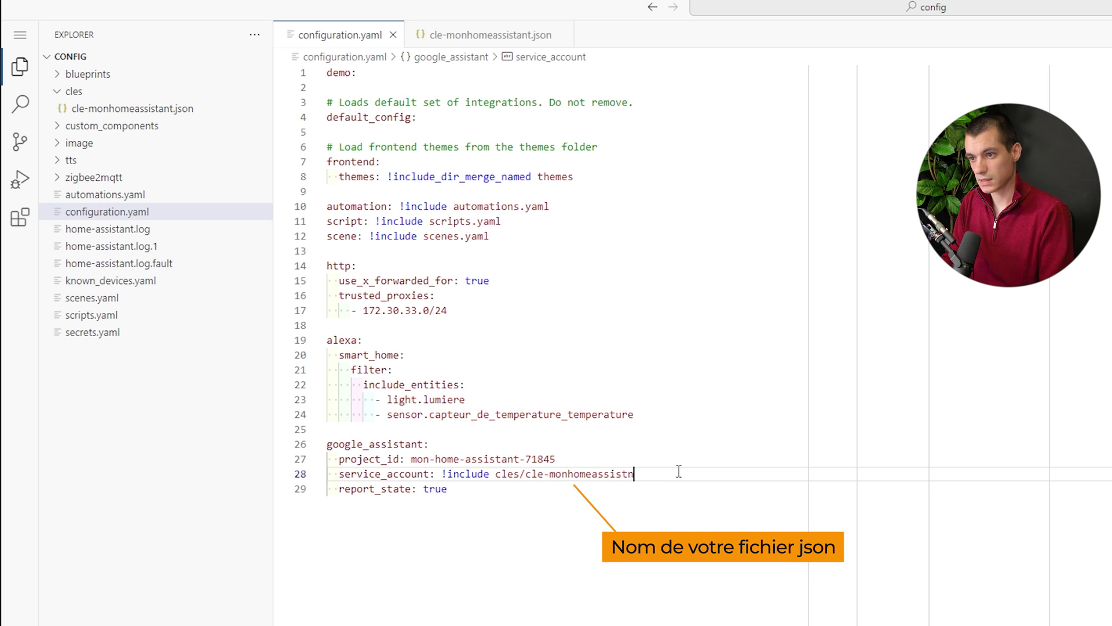
text(tant.)
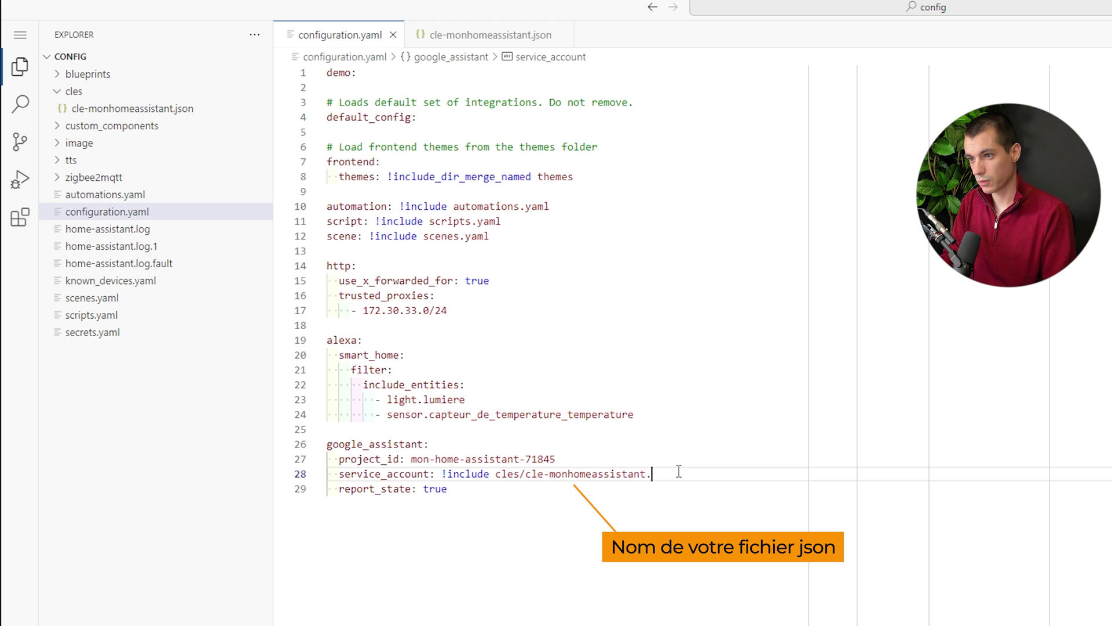
text(json)
Add an exposed_domains list below report_state with the entries sensor, switch and light.
click(559, 504)
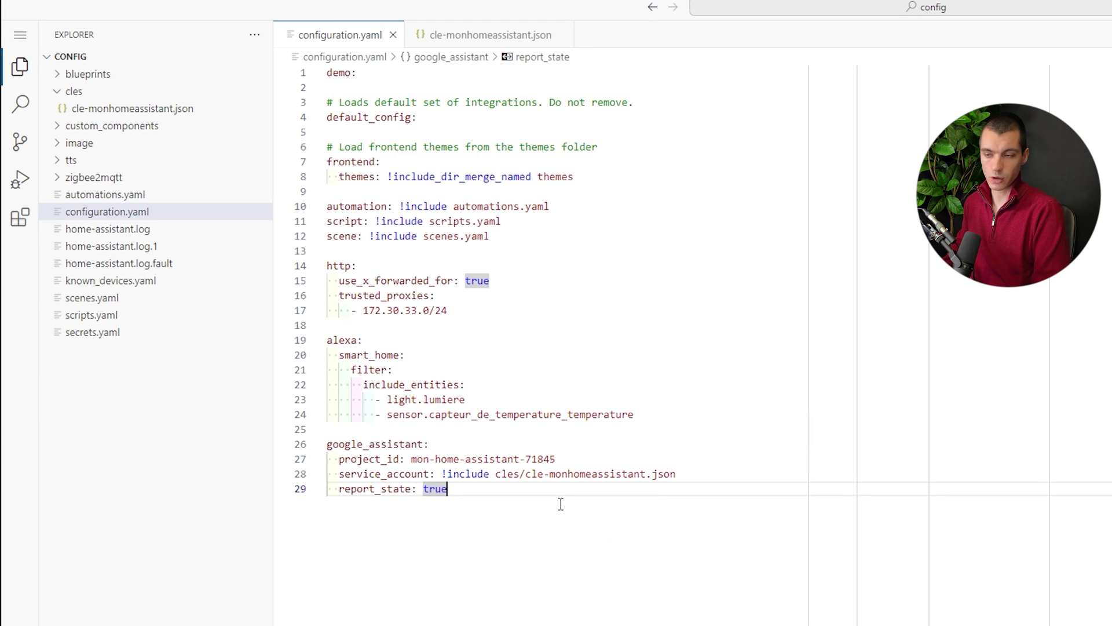
key(Return)
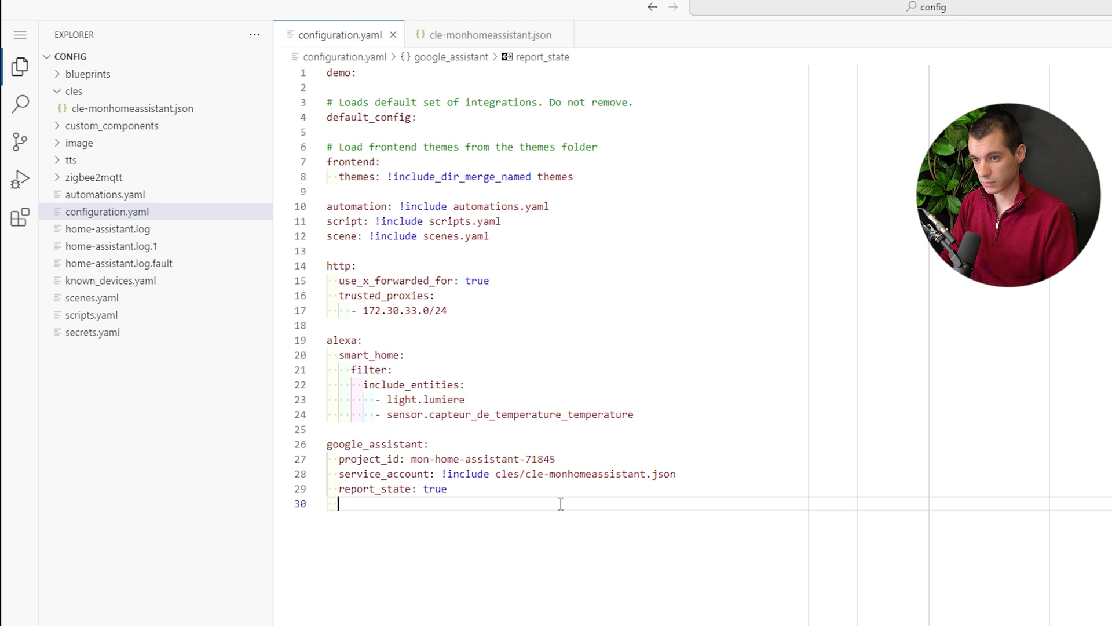
text(exposed )
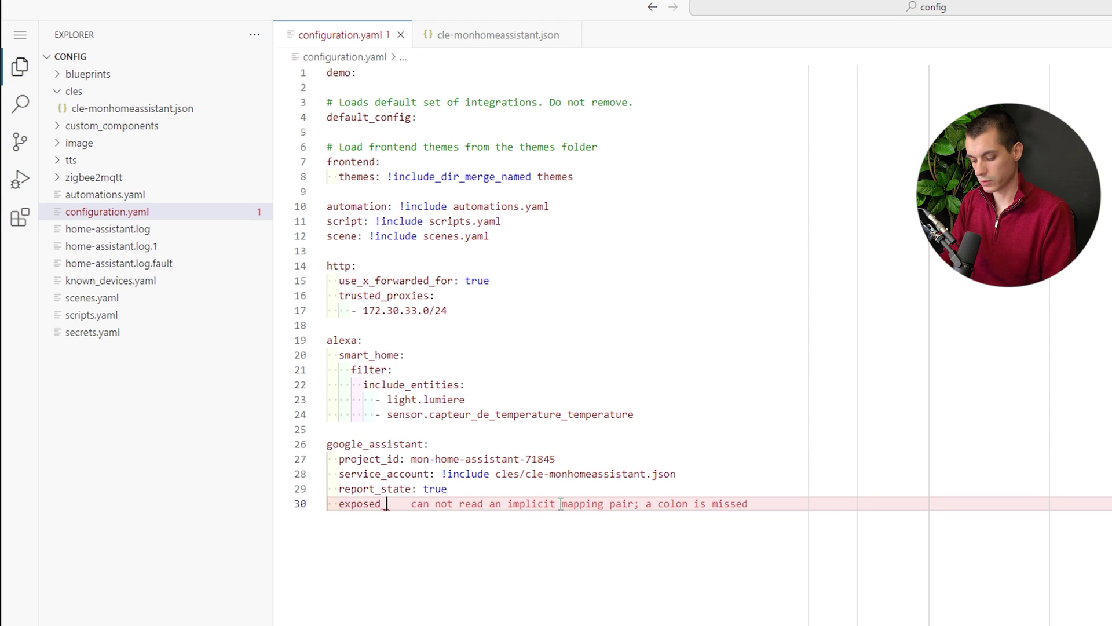
text(domains:)
key(Return)
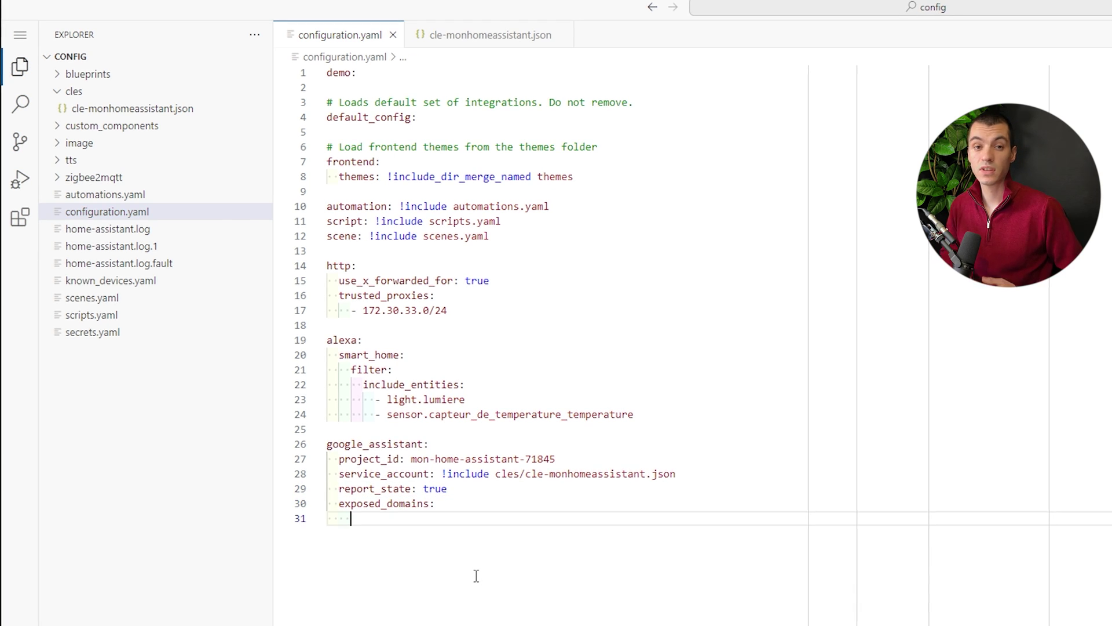
text(-sensor)
key(Return)
text(- sw)
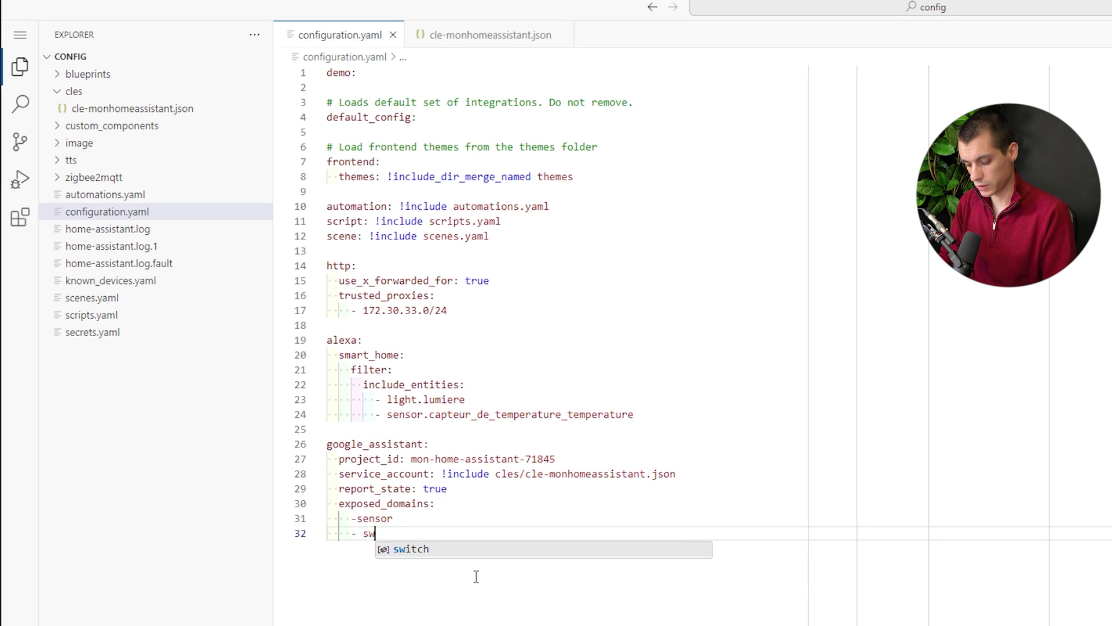
text(itch-)
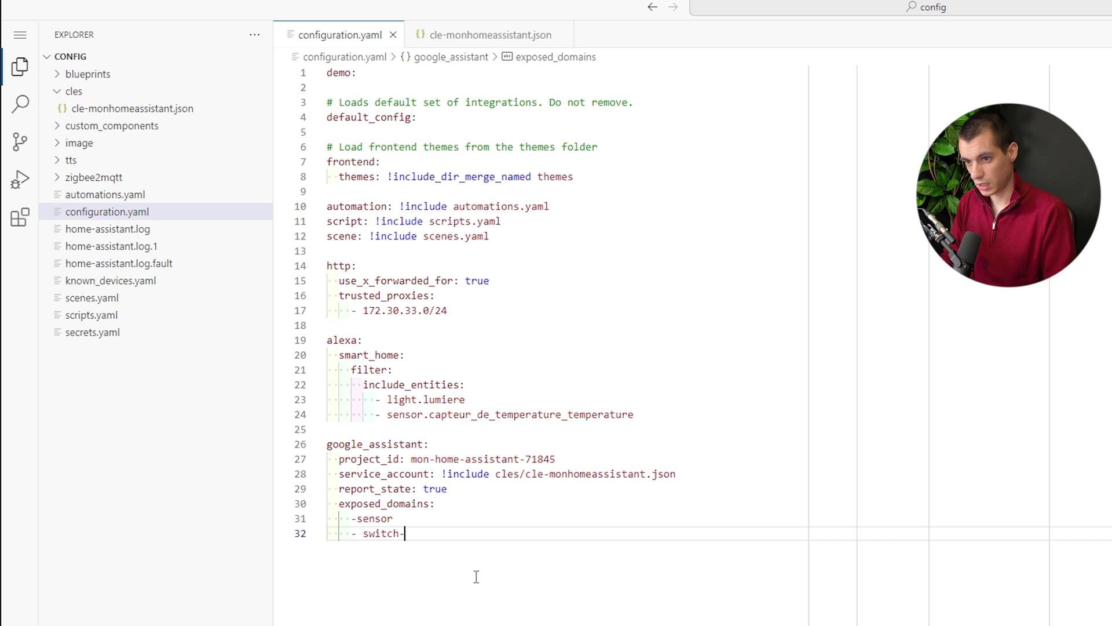
key(Return)
text(-light)
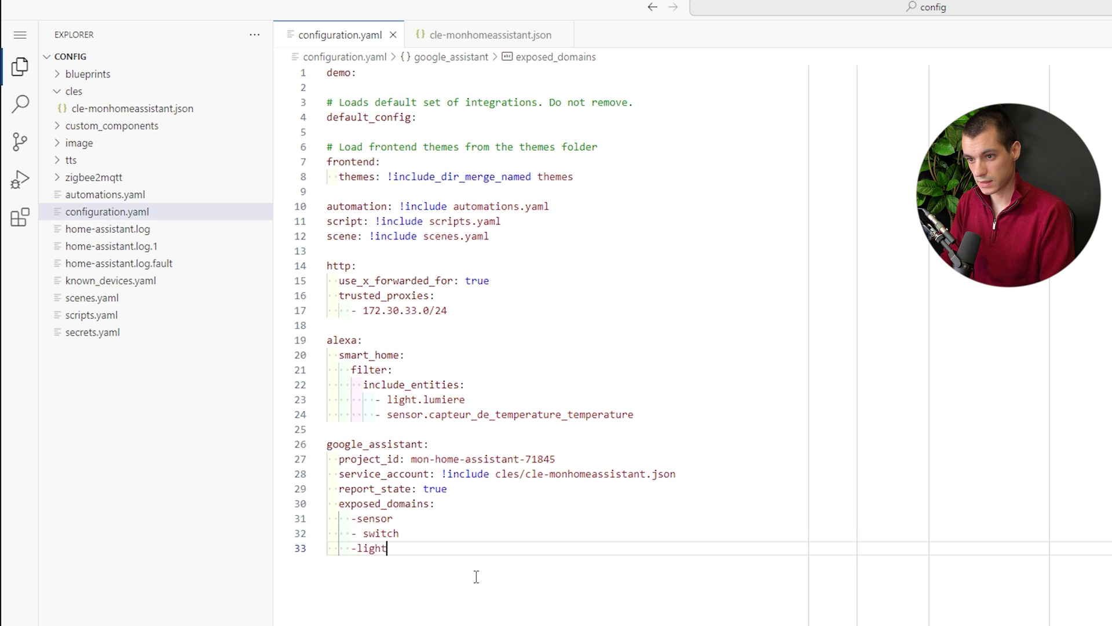
Correct the exposed_domains list syntax by adding the missing space after the dash for sensor and light.
key(Up)
key(Up)
key(Home)
key(Right)
key(Escape)
key(Down)
key(Down)
key(Home)
key(Right)
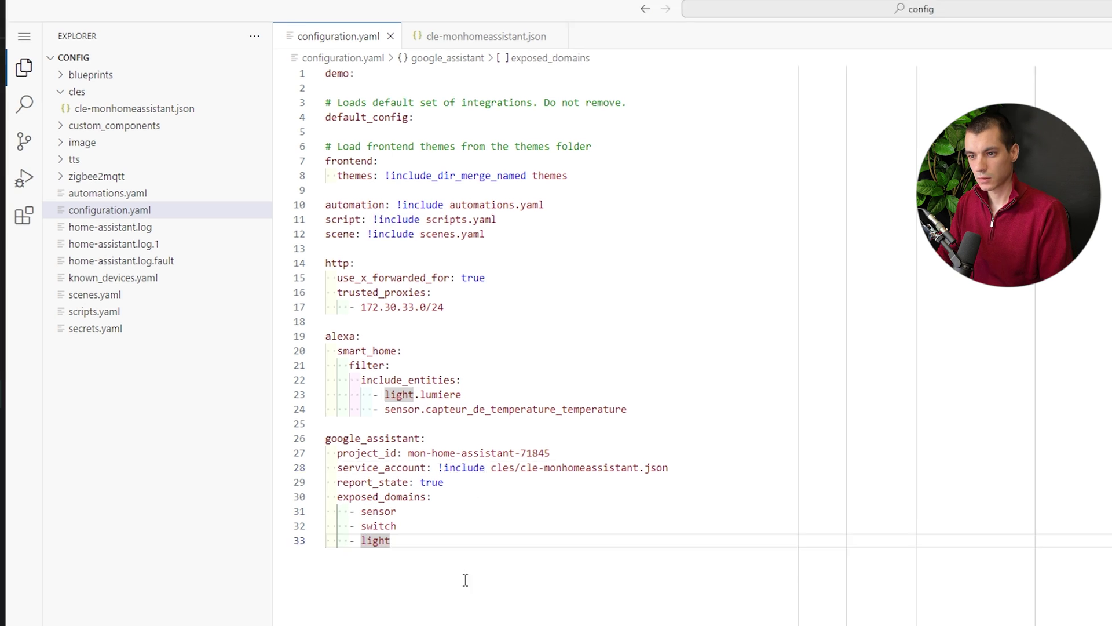
Open Home Assistant's developer tools (Outils de développement) at the YAML configuration page.
click(27, 514)
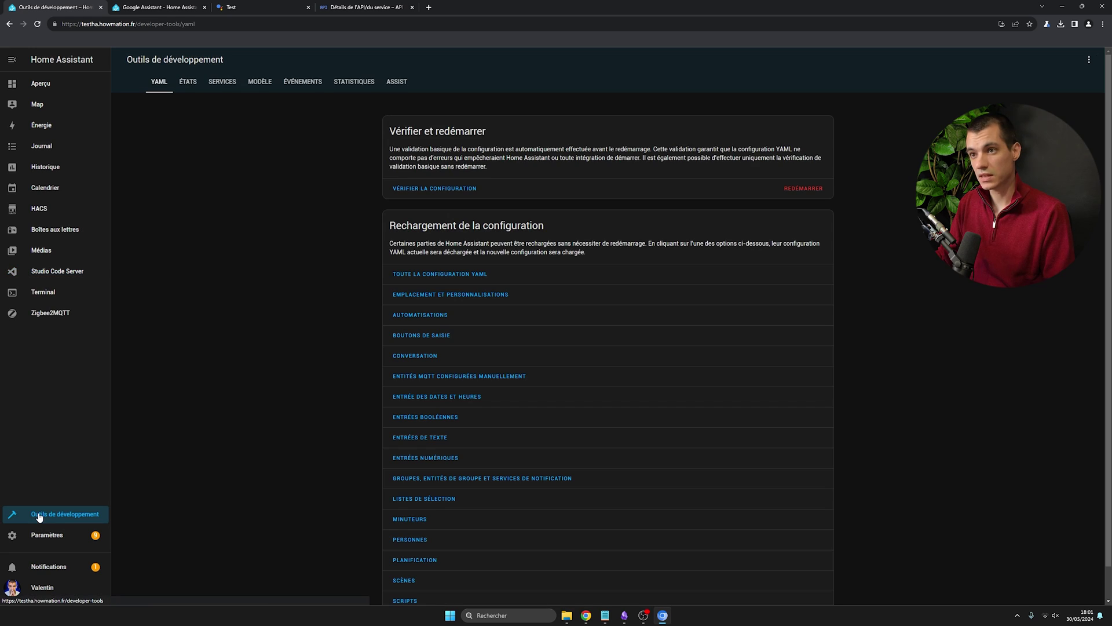